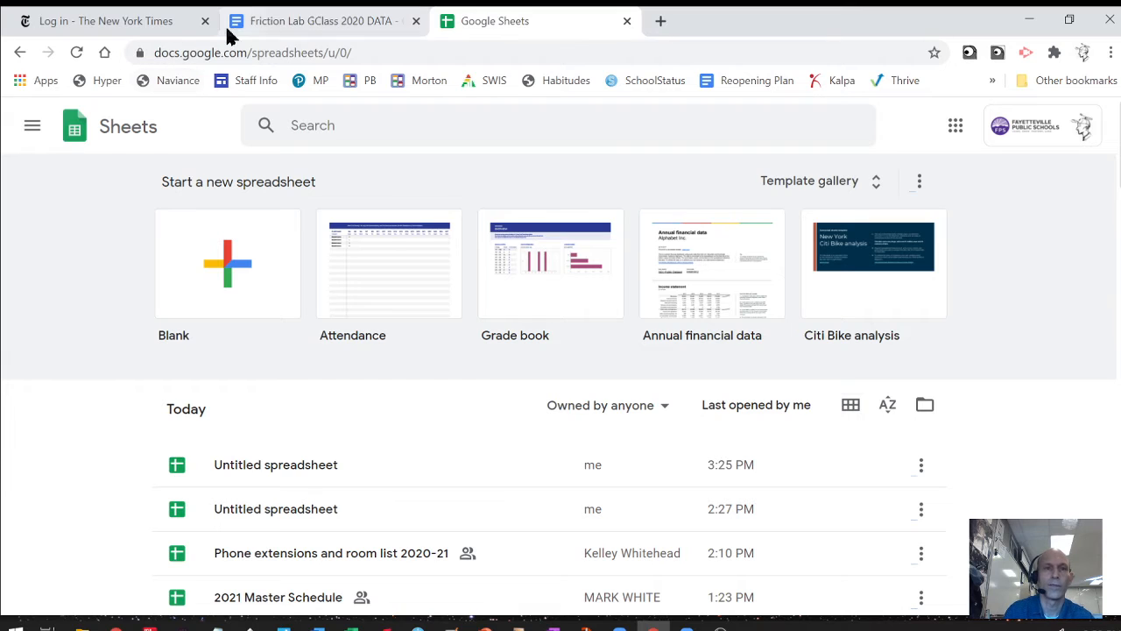
Switch to the Friction Lab GClass 2020 DATA document to view its data table.
click(238, 26)
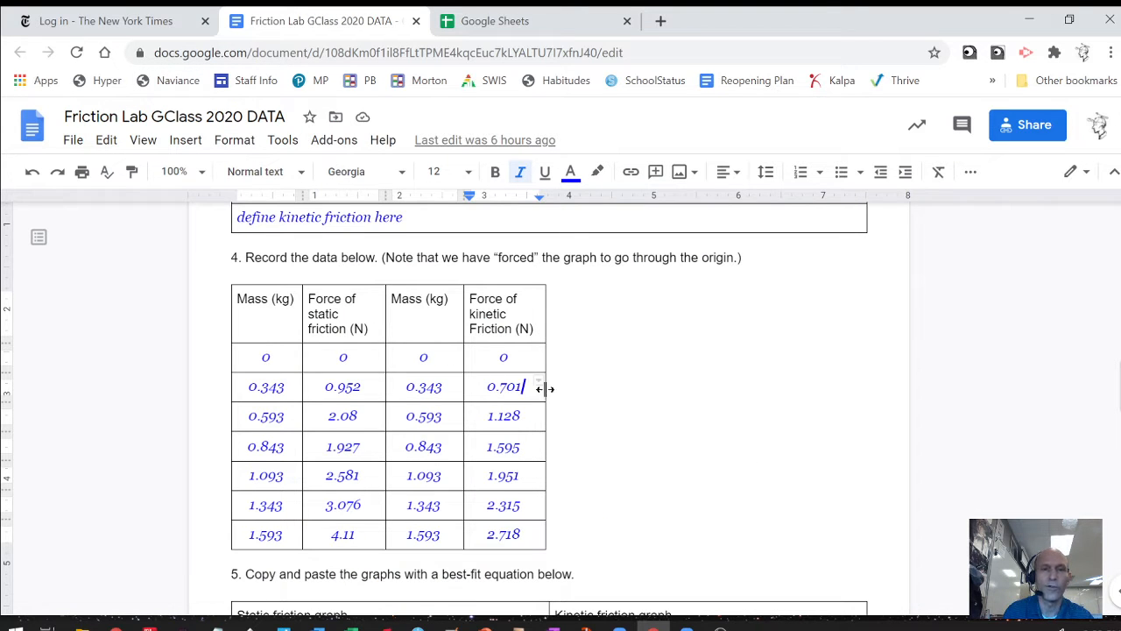
Copy the friction table from the Mass (kg) header to the 2.718 cell, then return to Sheets home.
click(238, 301)
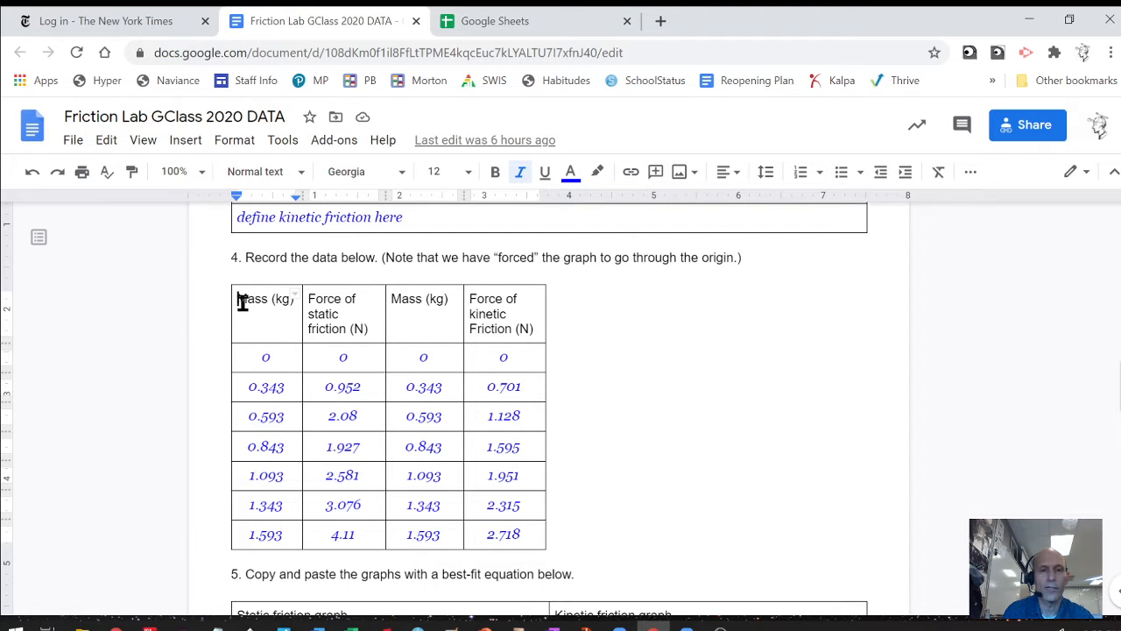
drag(243, 302, 495, 534)
key(ctrl+c)
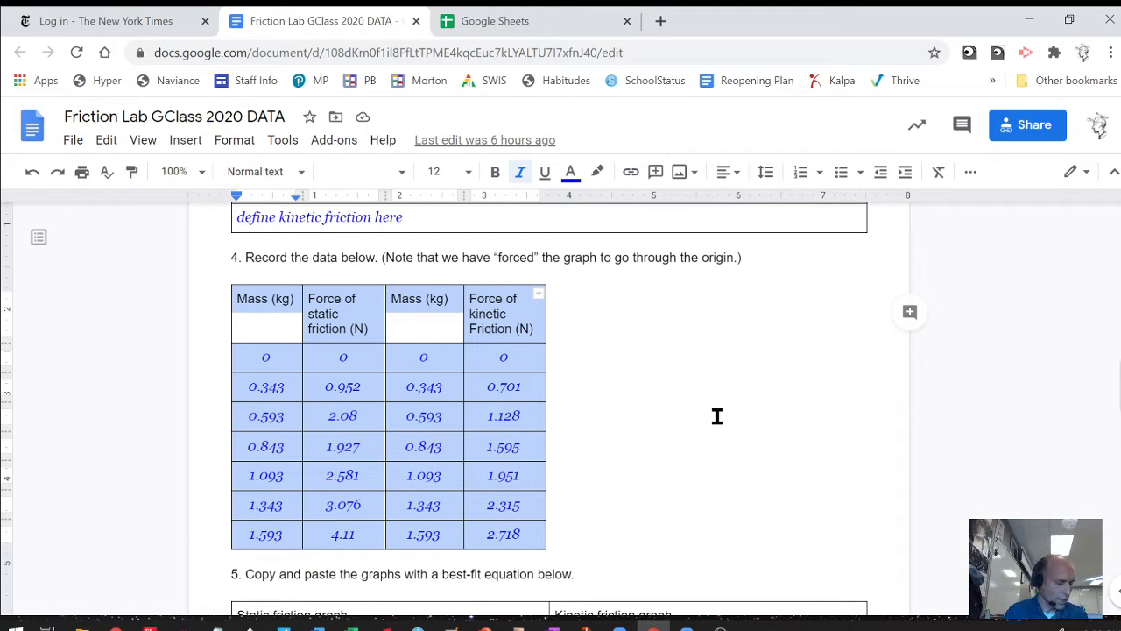
click(504, 15)
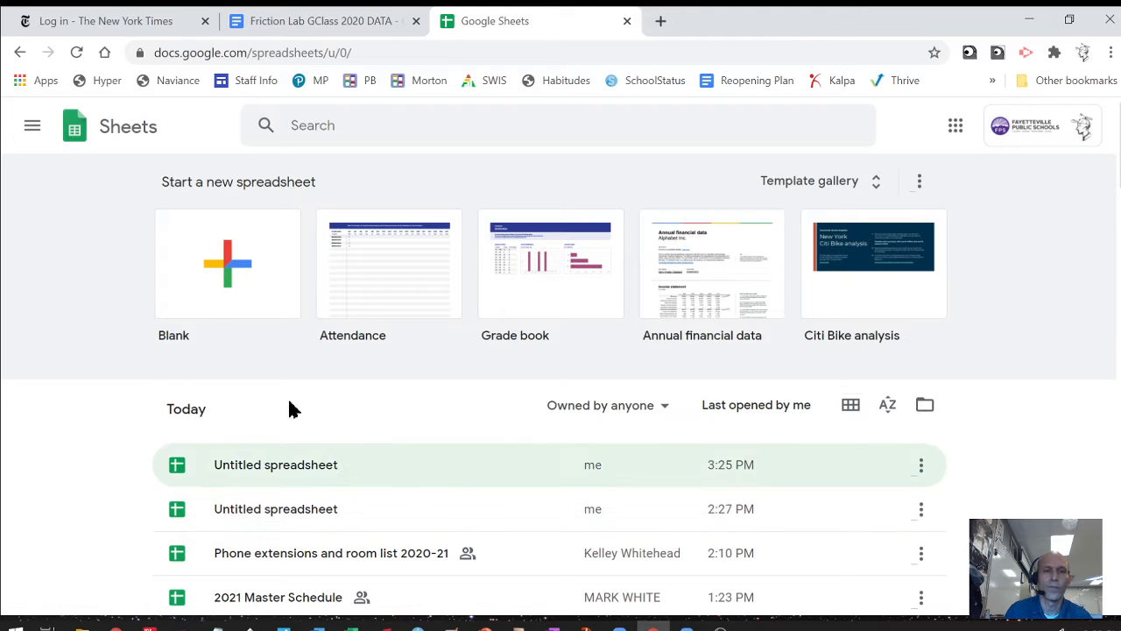
Create a blank spreadsheet and paste the friction data table into it.
click(194, 291)
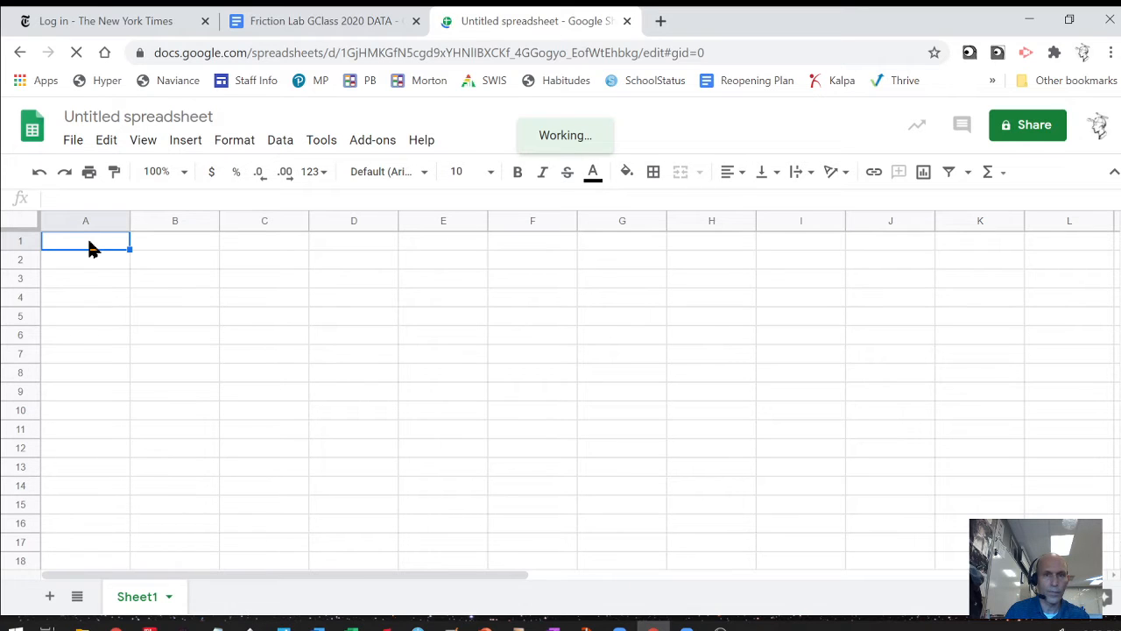
key(ctrl+v)
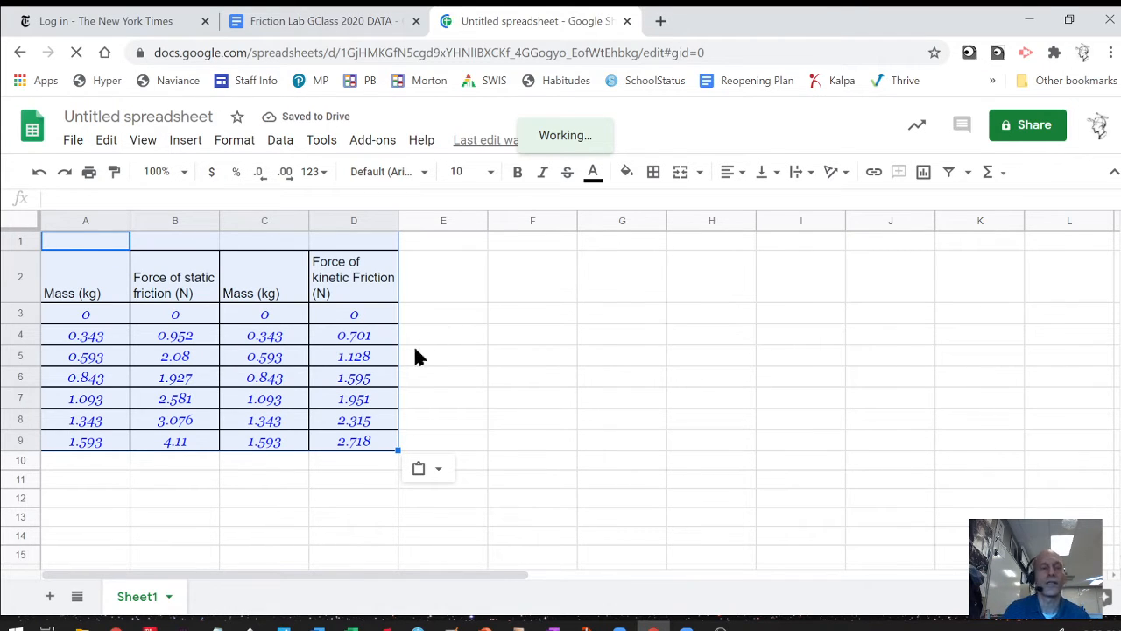
click(20, 243)
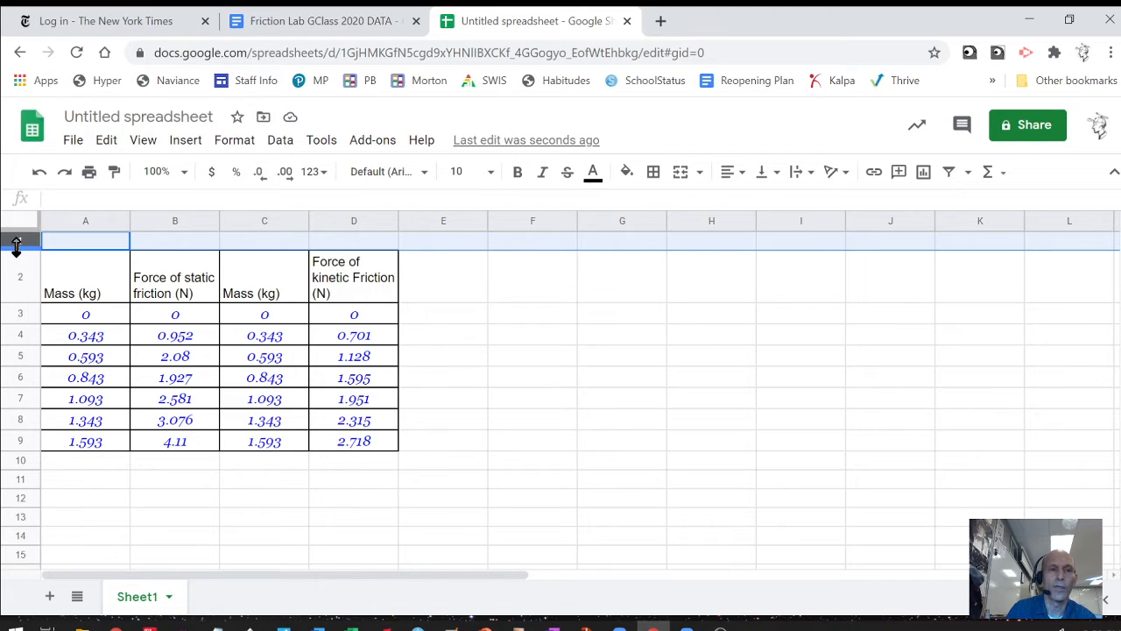
Delete the empty top row and enter the heading 'Force of surface (N)' in E1.
click(104, 141)
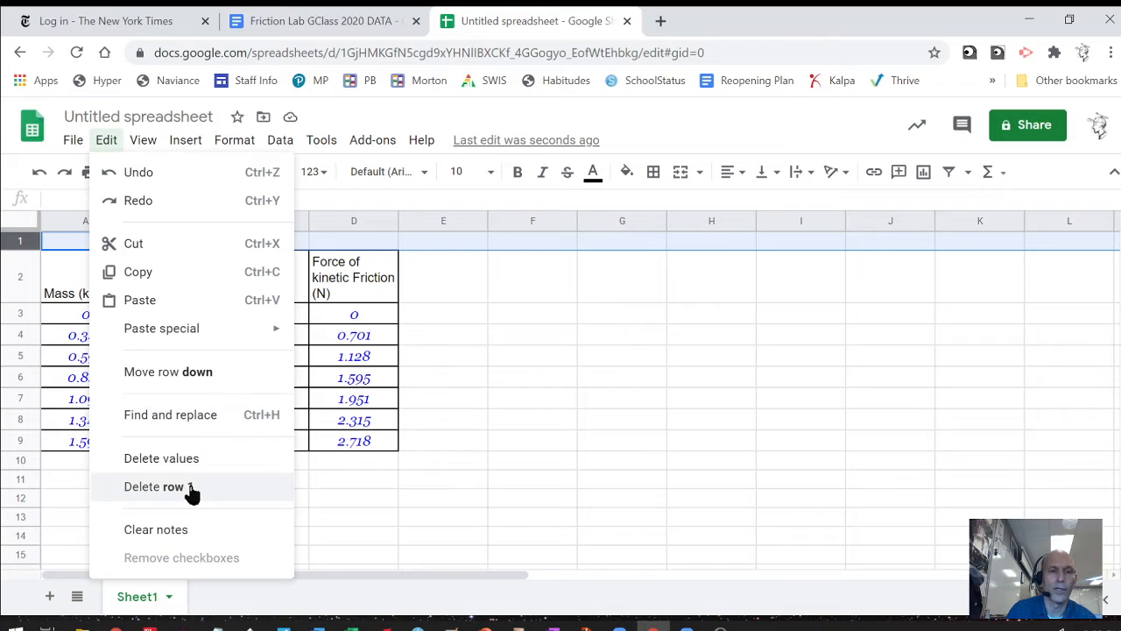
click(158, 486)
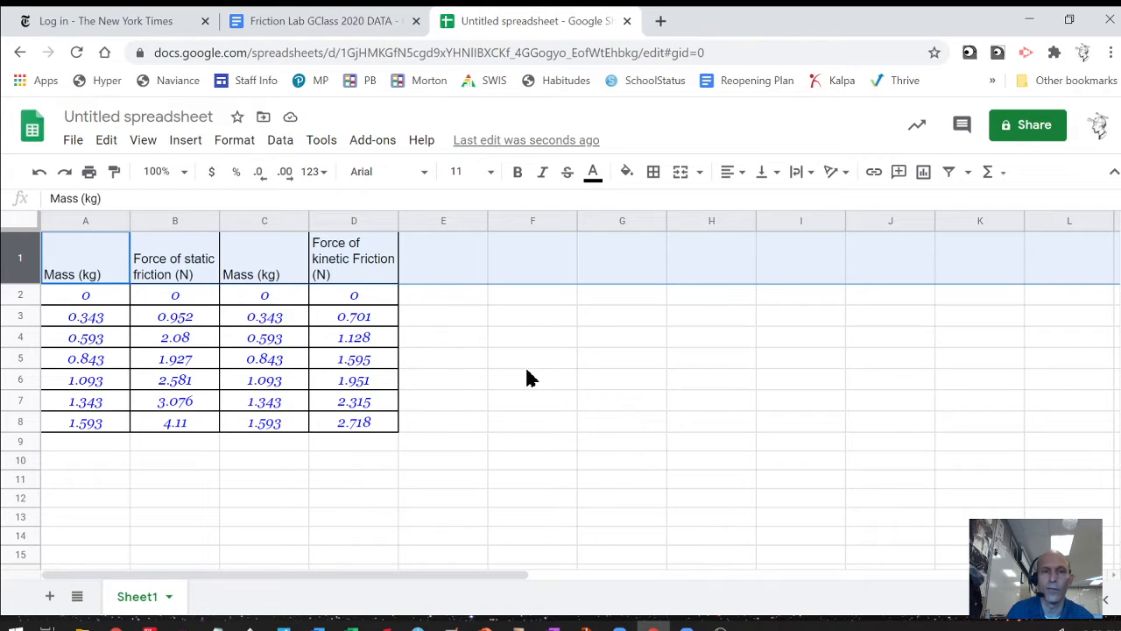
click(445, 268)
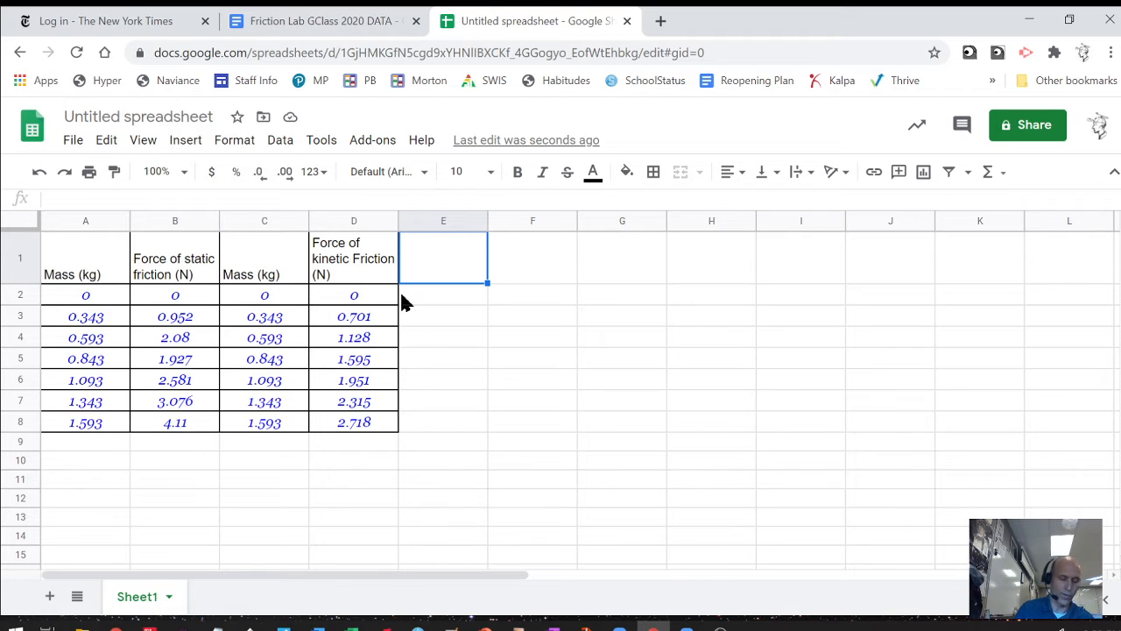
text(F)
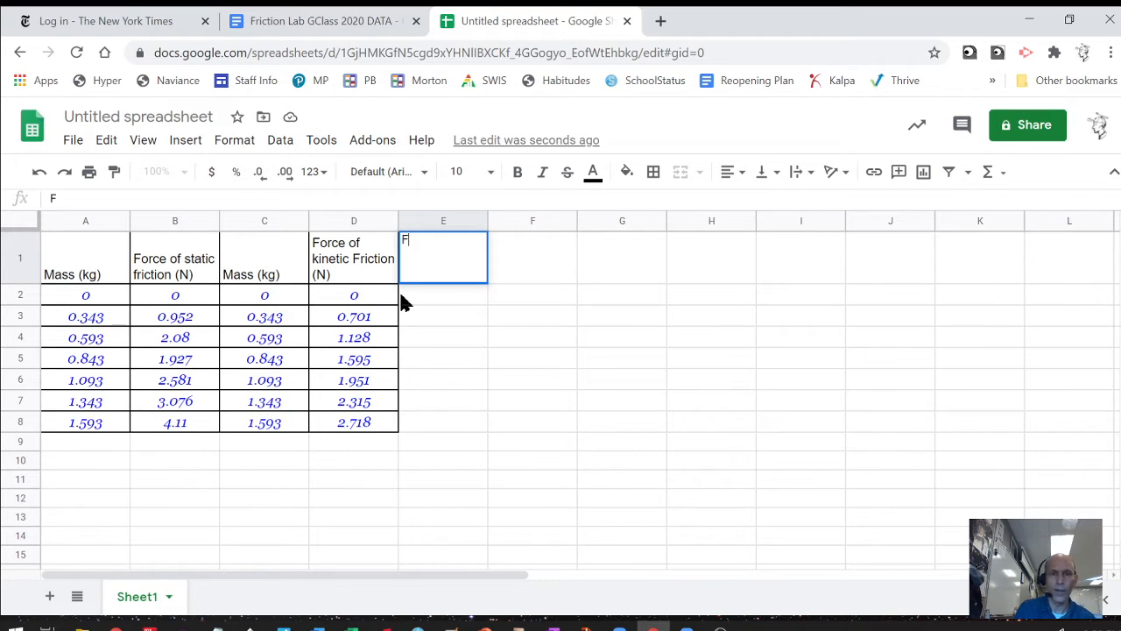
text(orce)
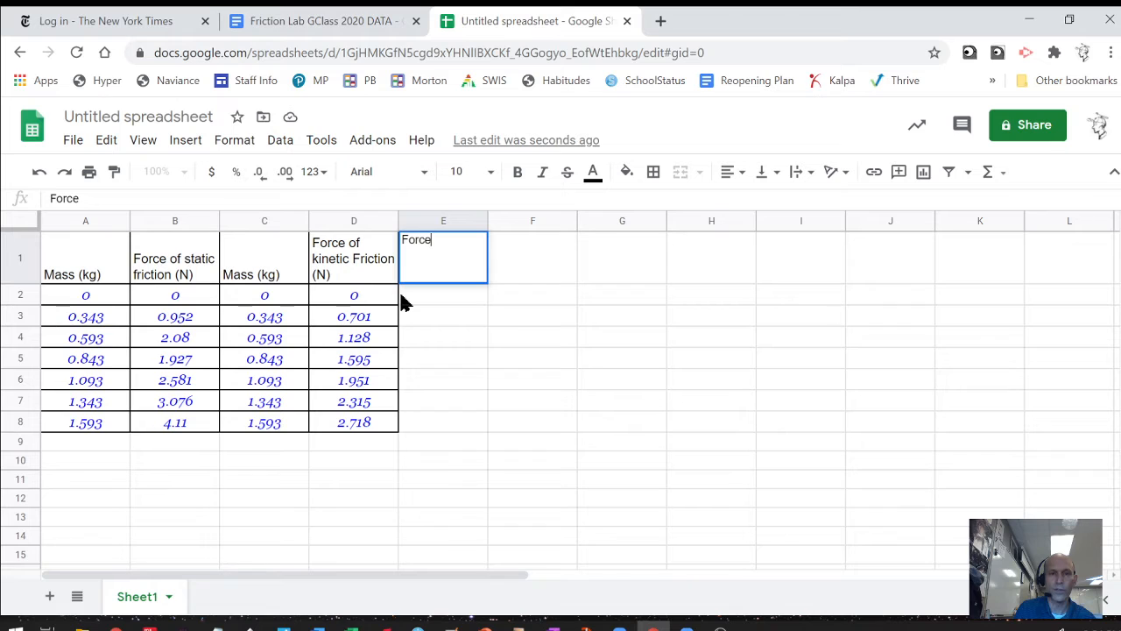
text(o)
key(BackSpace)
text(of sur)
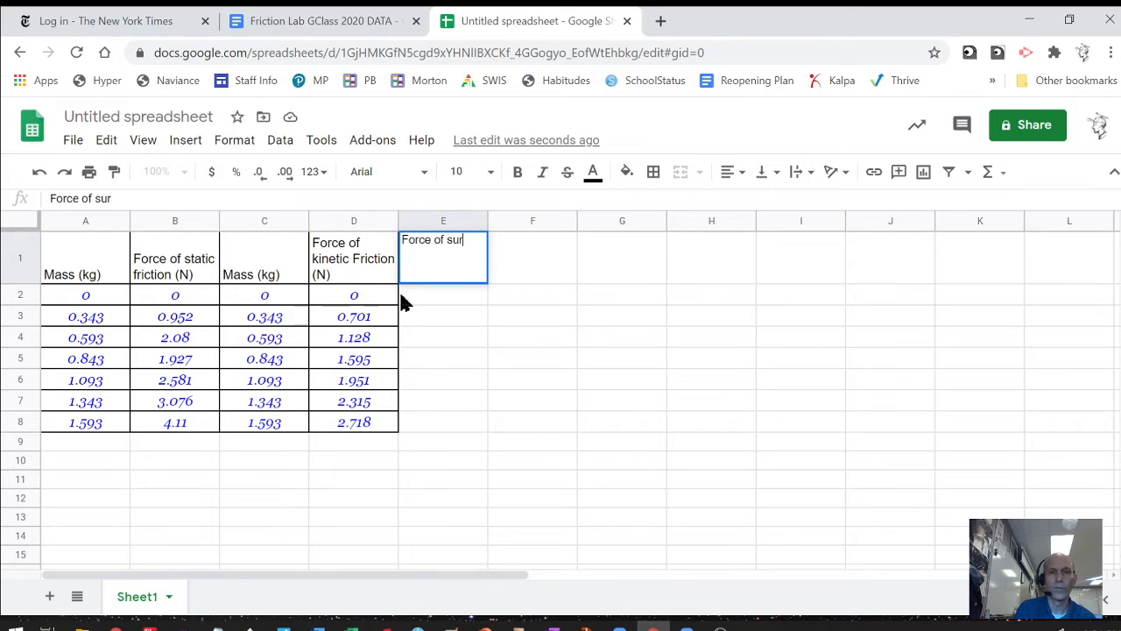
text(face (N)
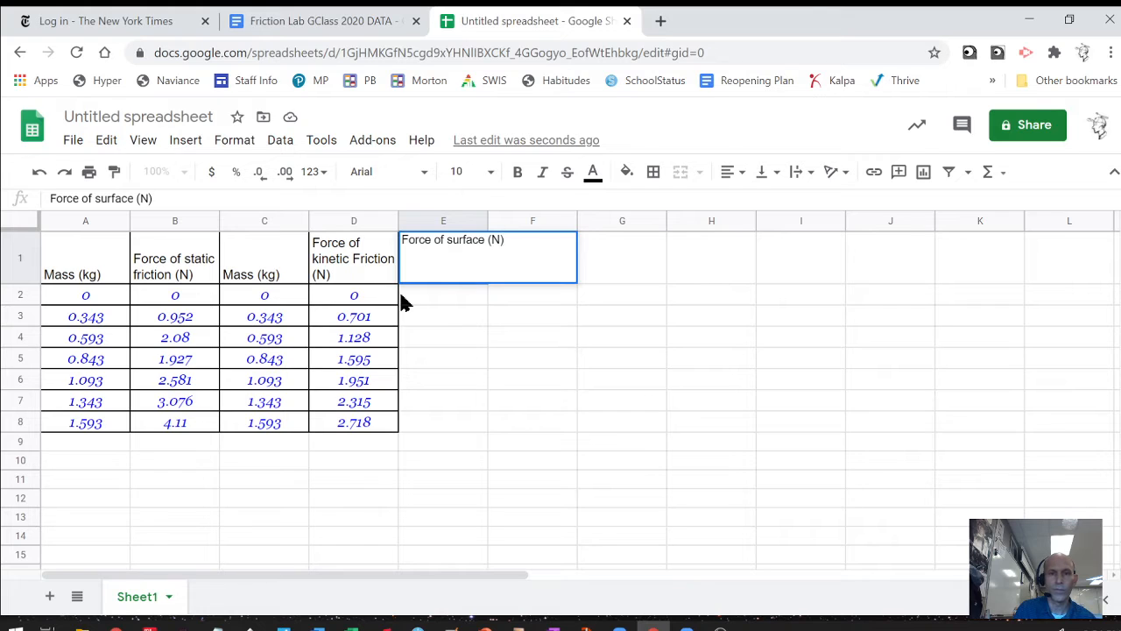
key(Return)
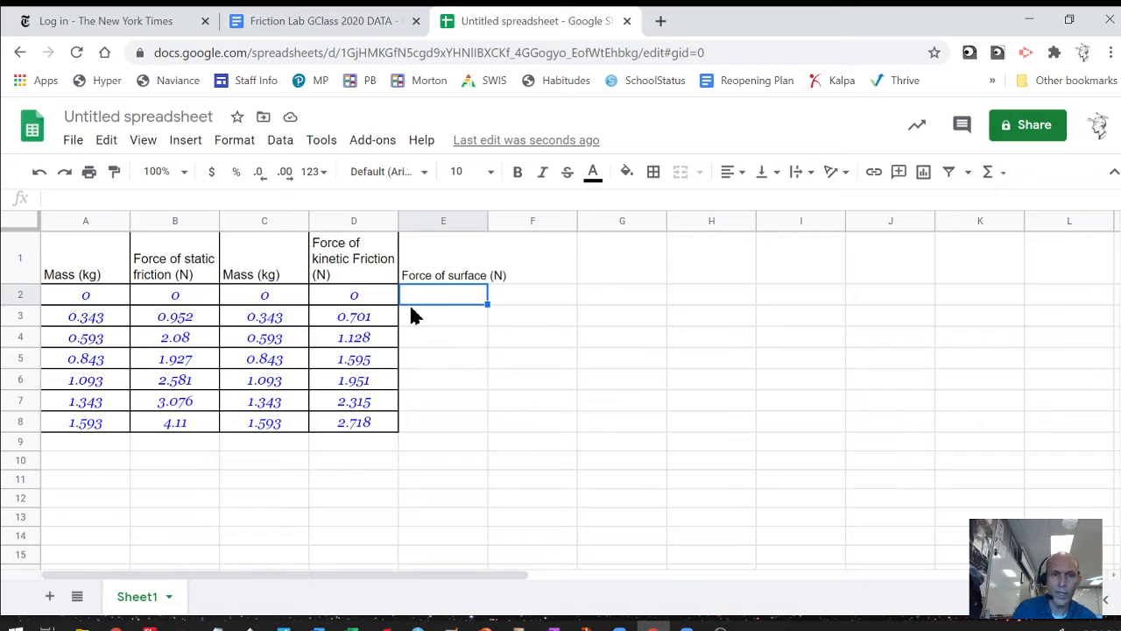
Enter the formula =A2*9.8 in E2 to compute the first surface force.
text(=)
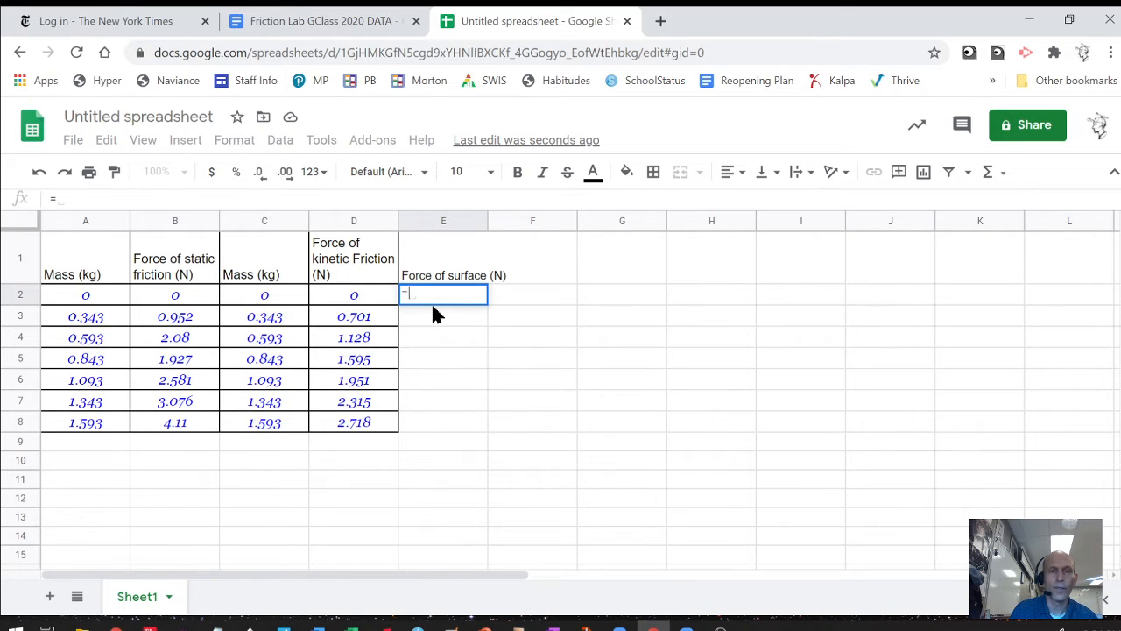
click(73, 299)
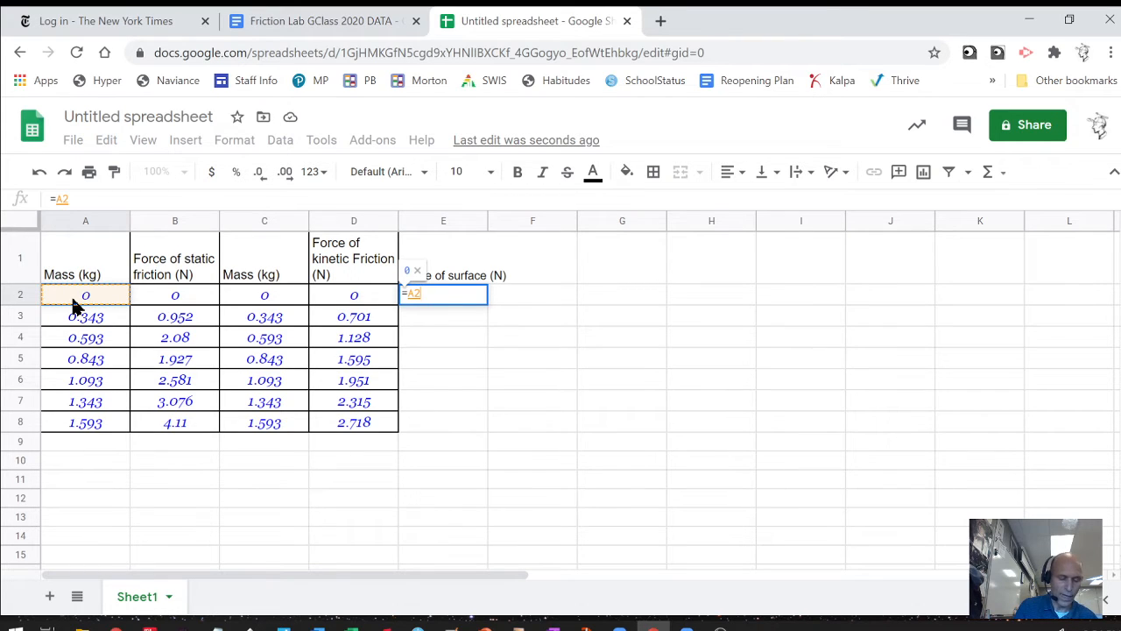
text(*)
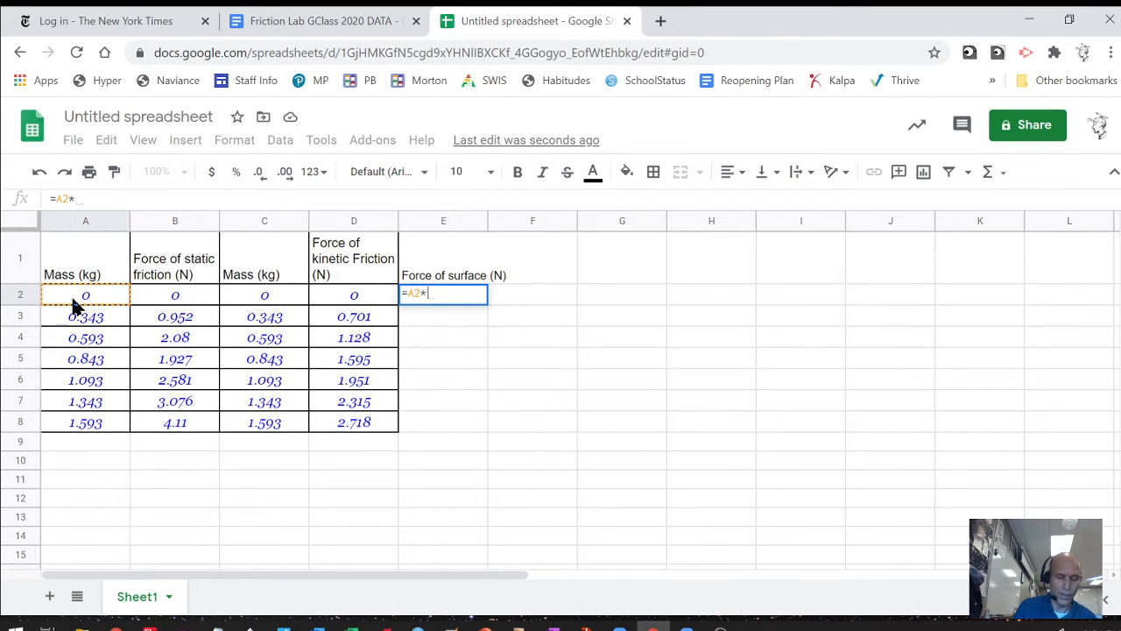
text(9.8)
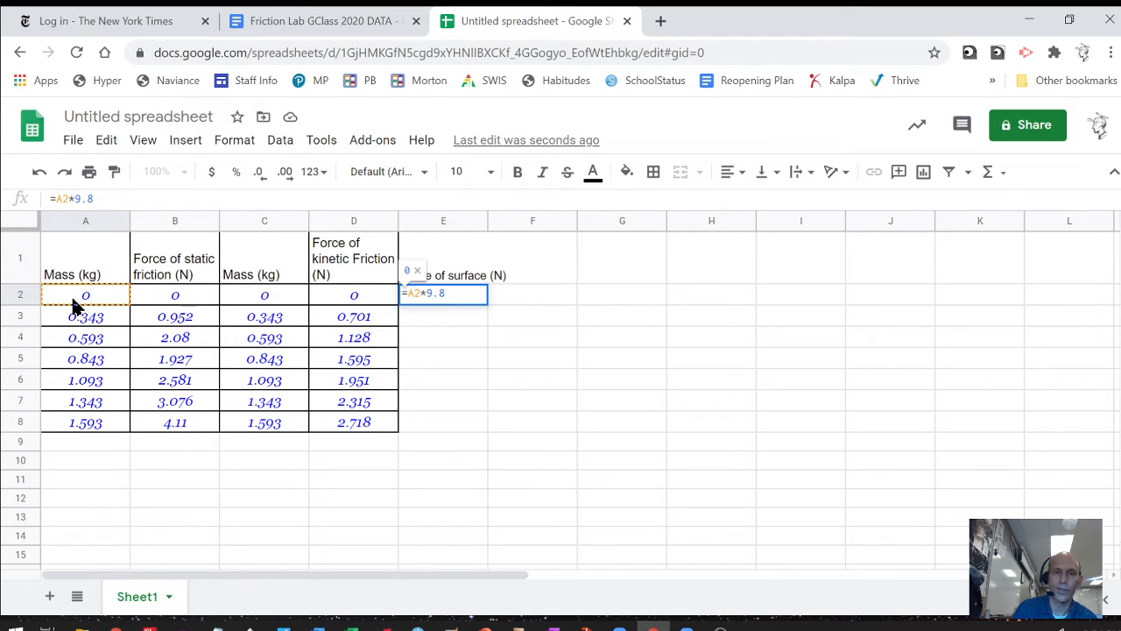
key(Return)
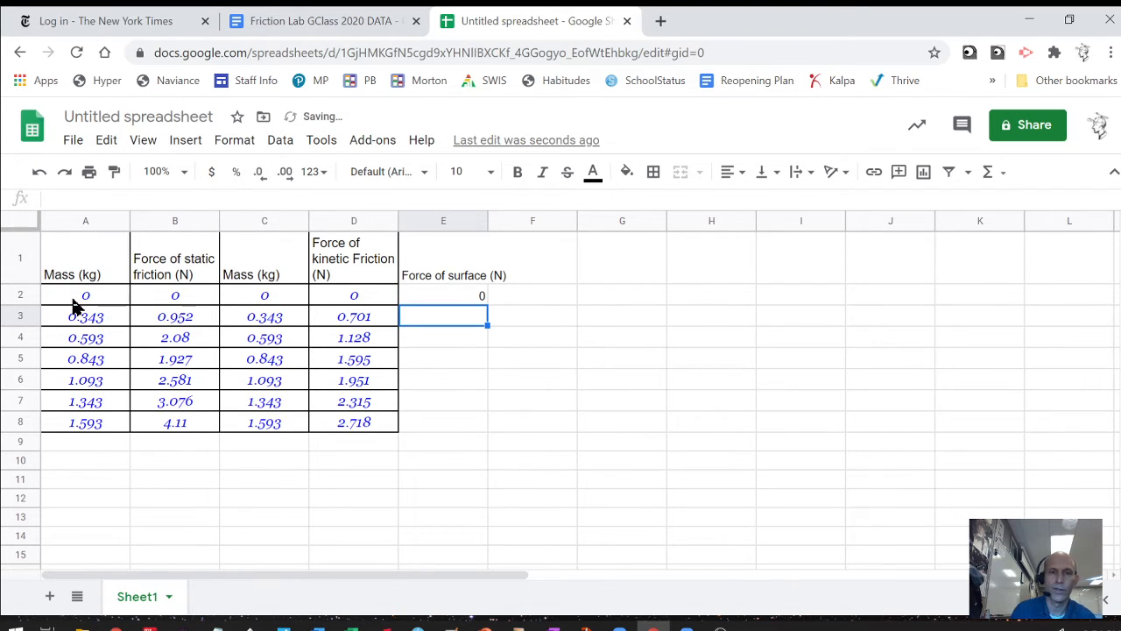
click(465, 300)
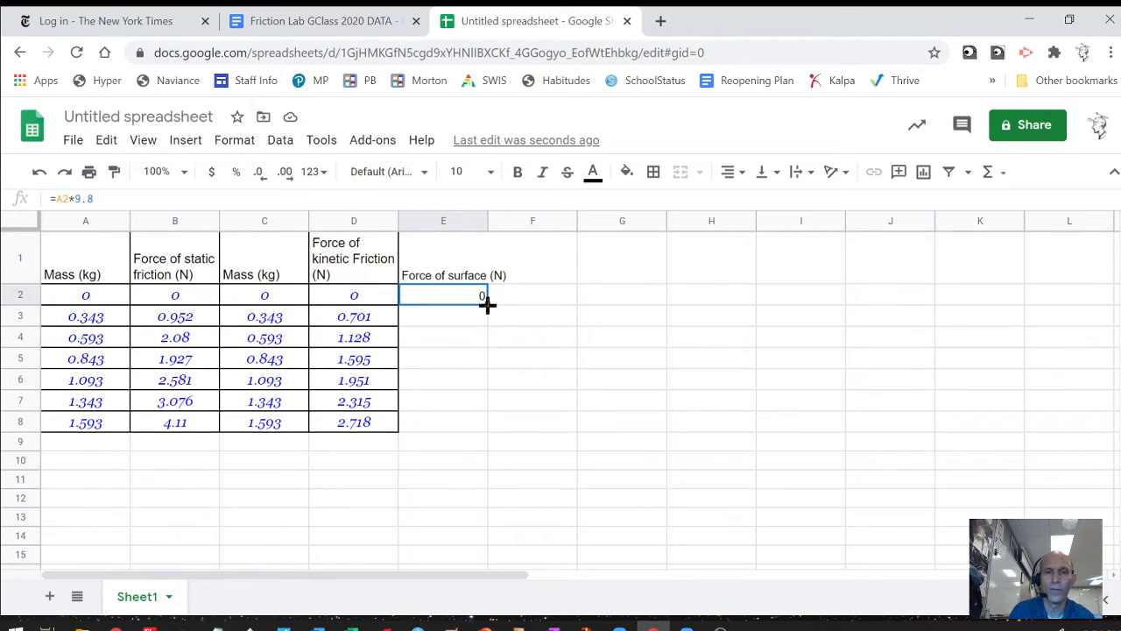
Fill the E2 formula down to E8, giving forces from 3.3614 to 15.6114 N.
drag(487, 304, 476, 428)
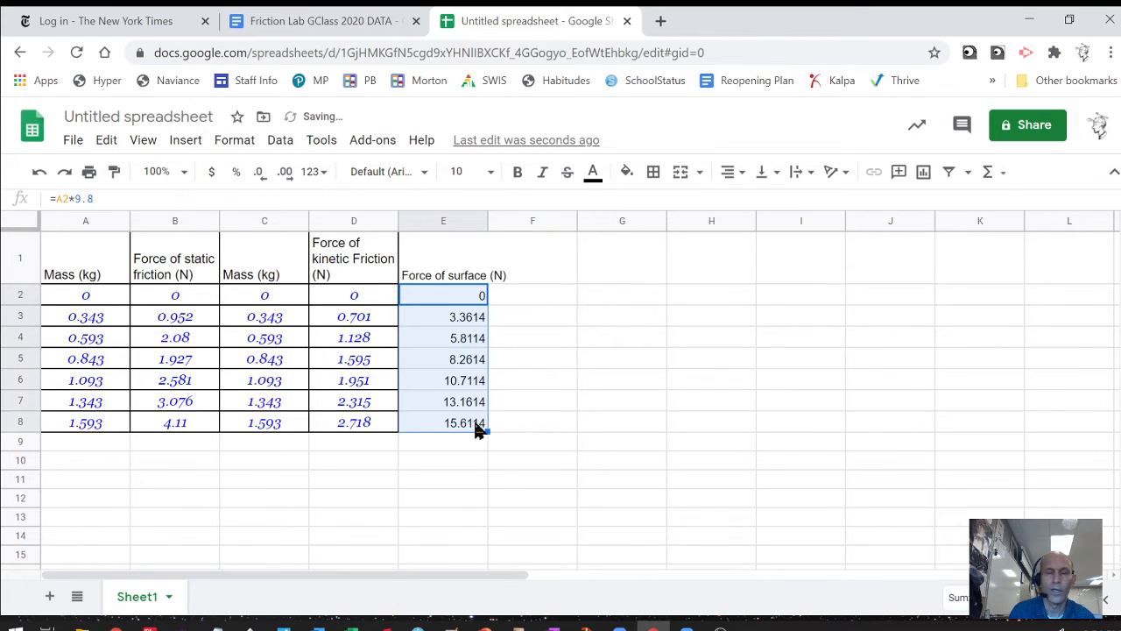
click(458, 383)
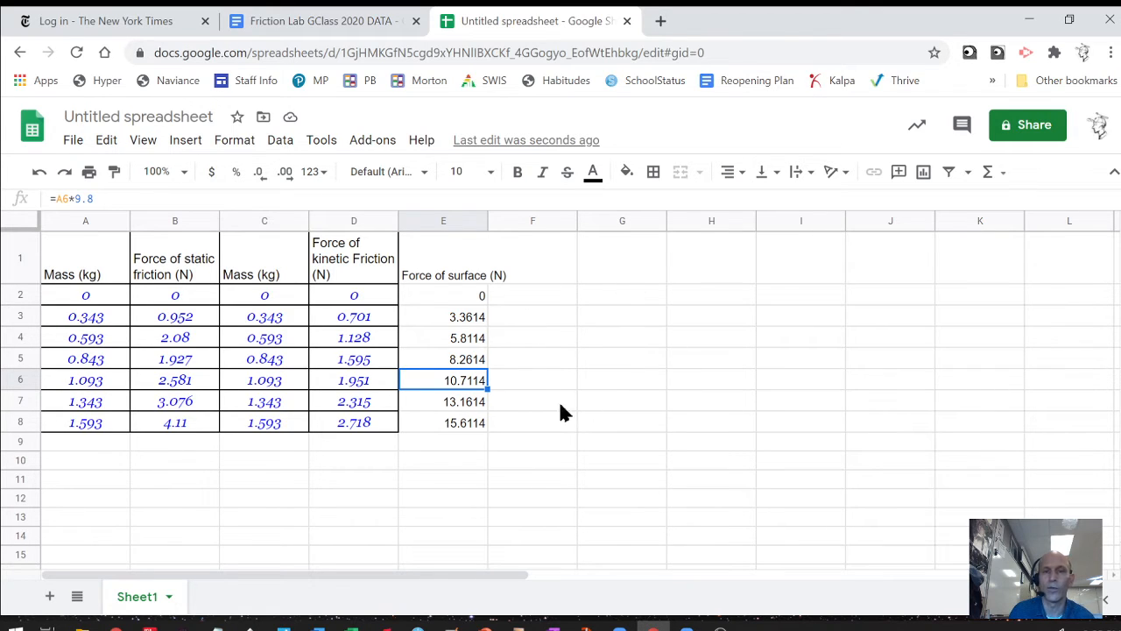
Paint D1's formatting onto E1:E8 and center the Force of surface values.
click(444, 220)
click(733, 172)
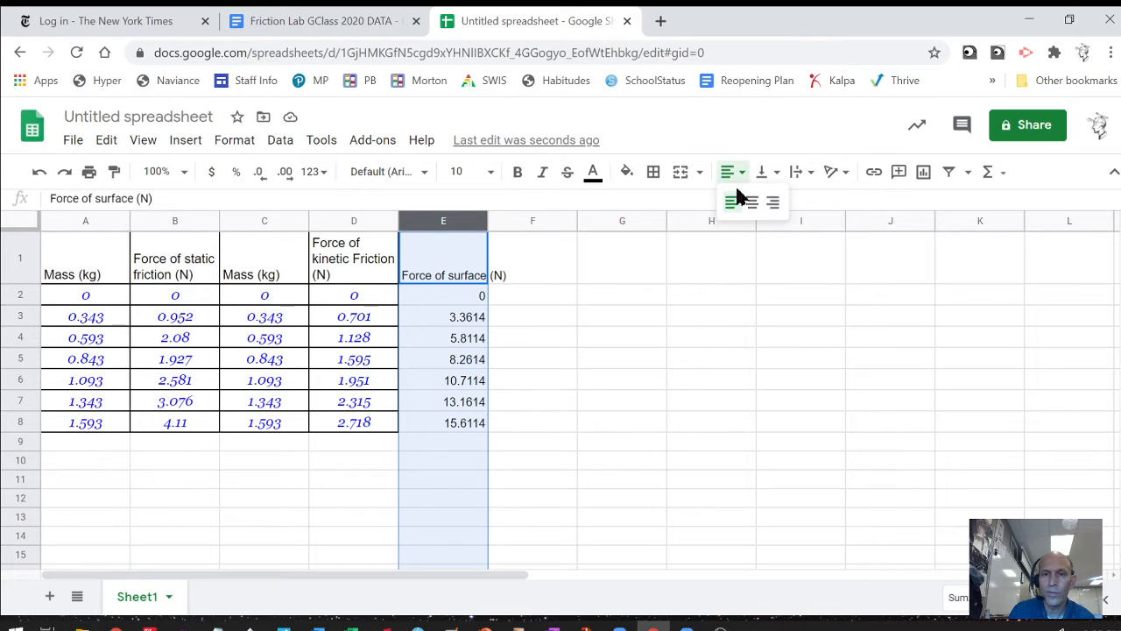
click(755, 205)
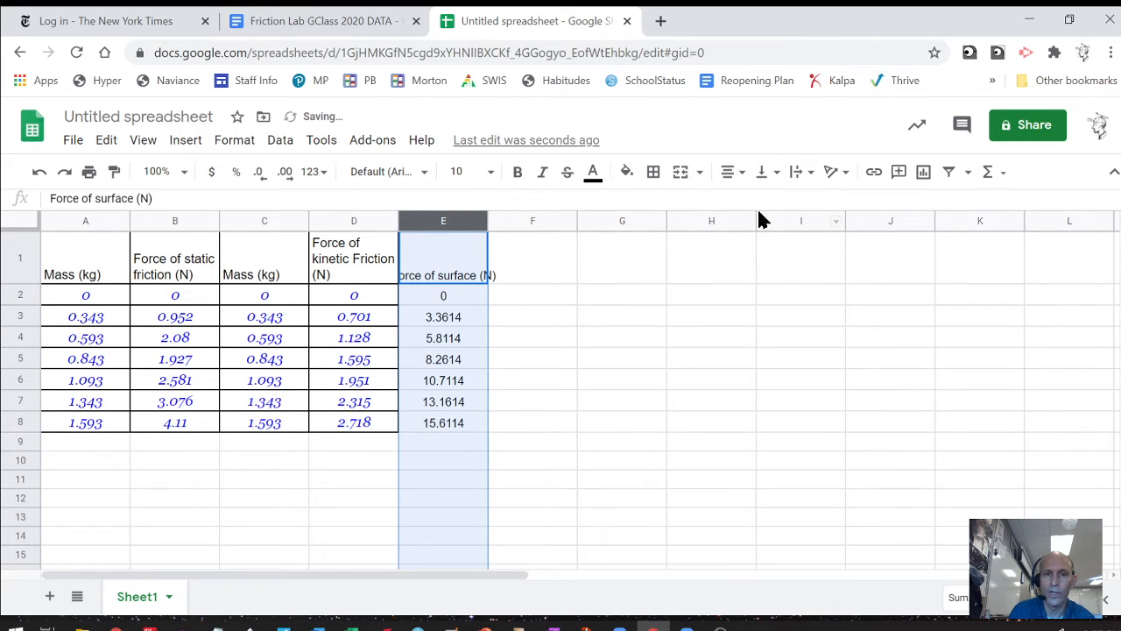
click(432, 251)
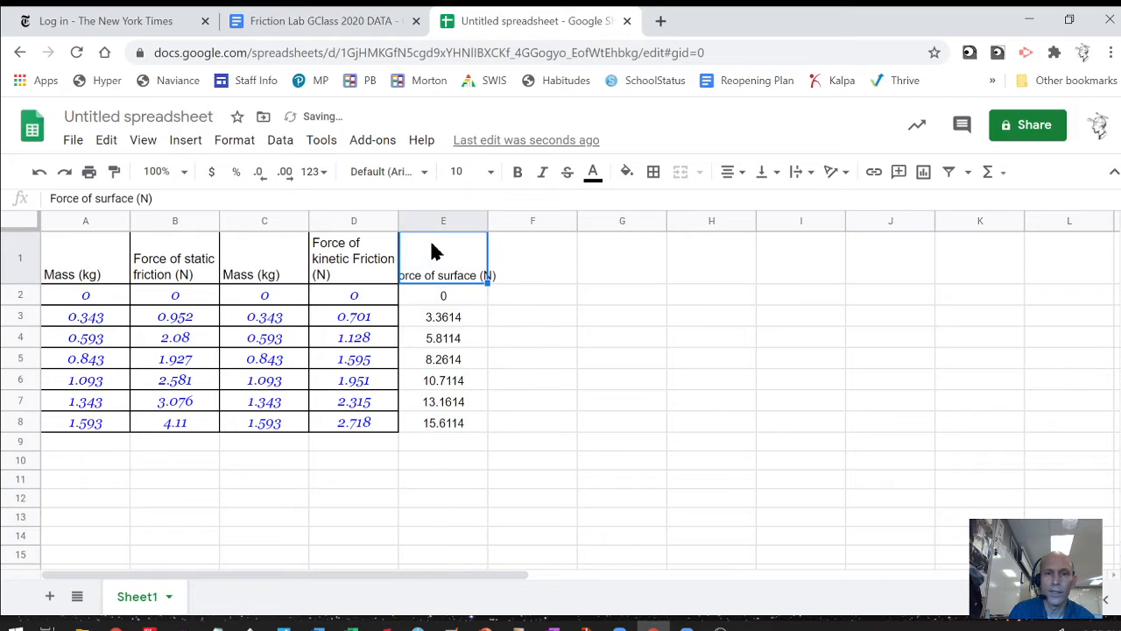
click(340, 248)
click(114, 172)
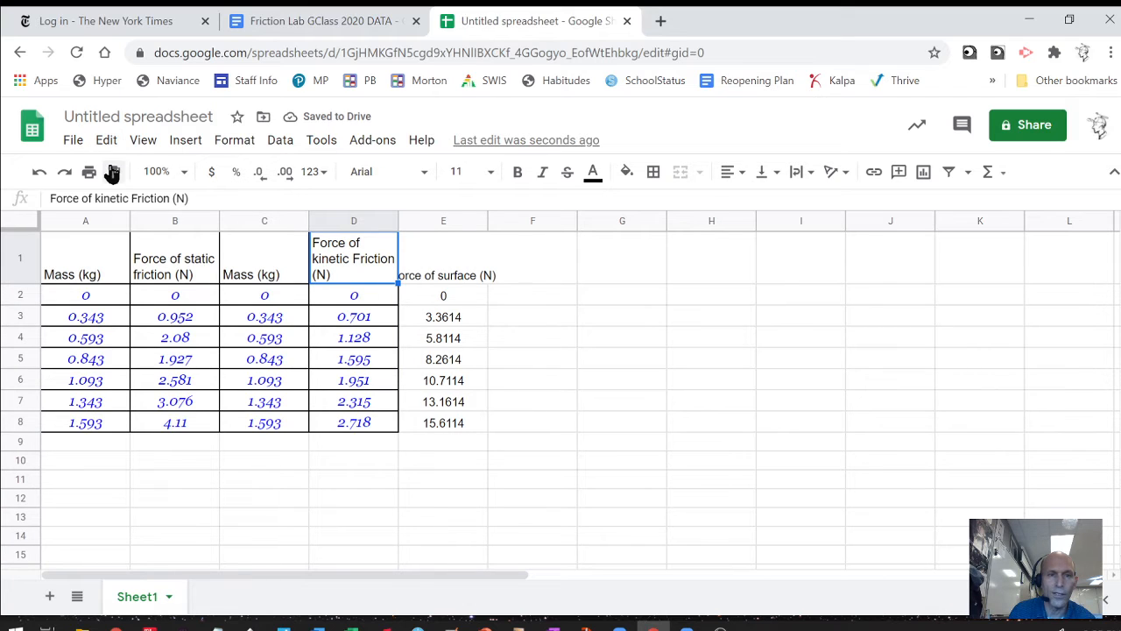
drag(464, 255, 460, 421)
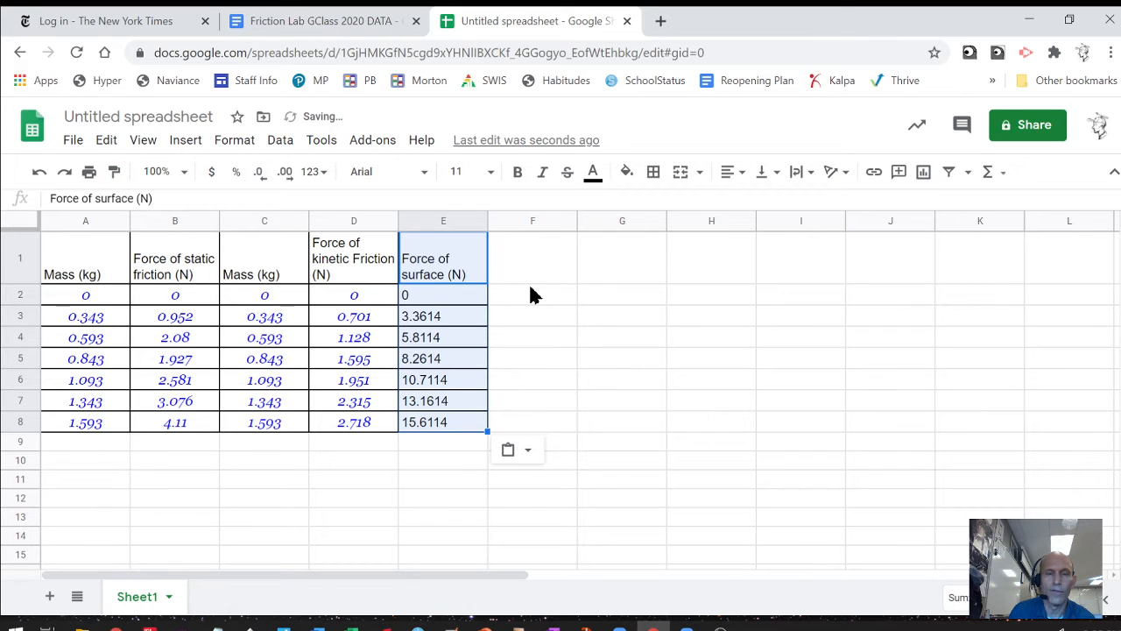
click(729, 172)
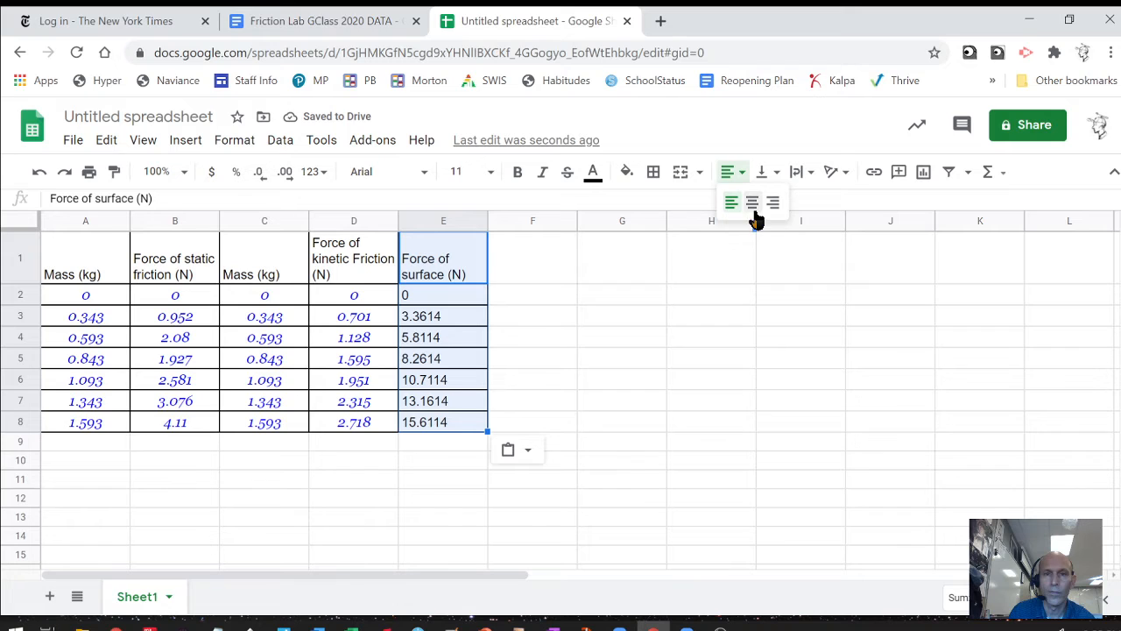
click(752, 209)
click(645, 324)
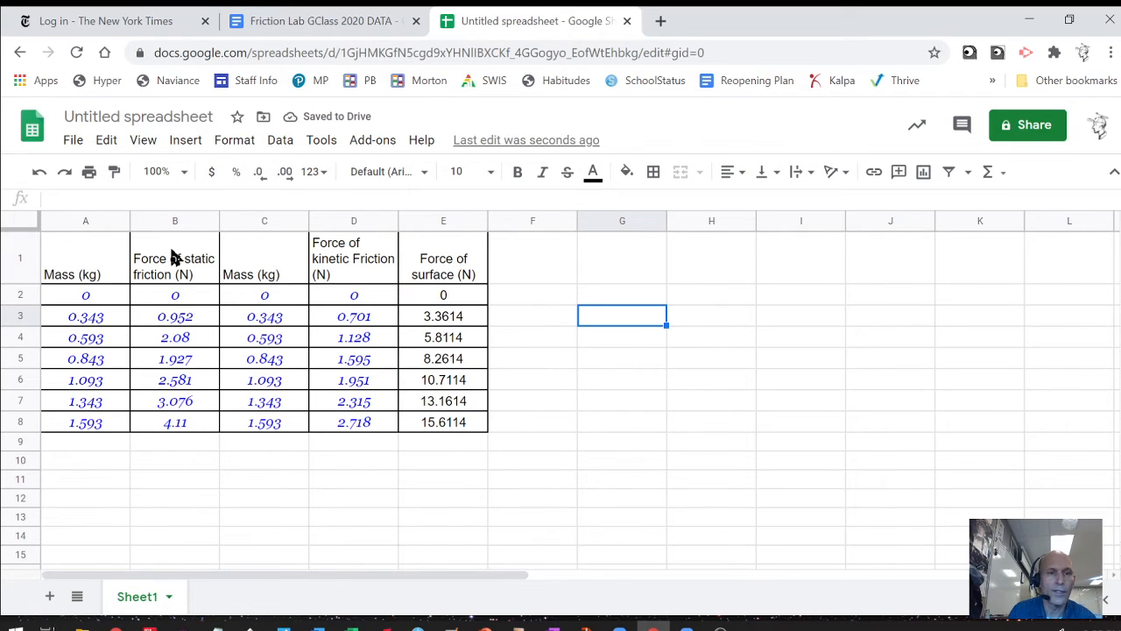
Copy the static friction column B1:B8 into column F starting at F1.
drag(166, 267, 191, 425)
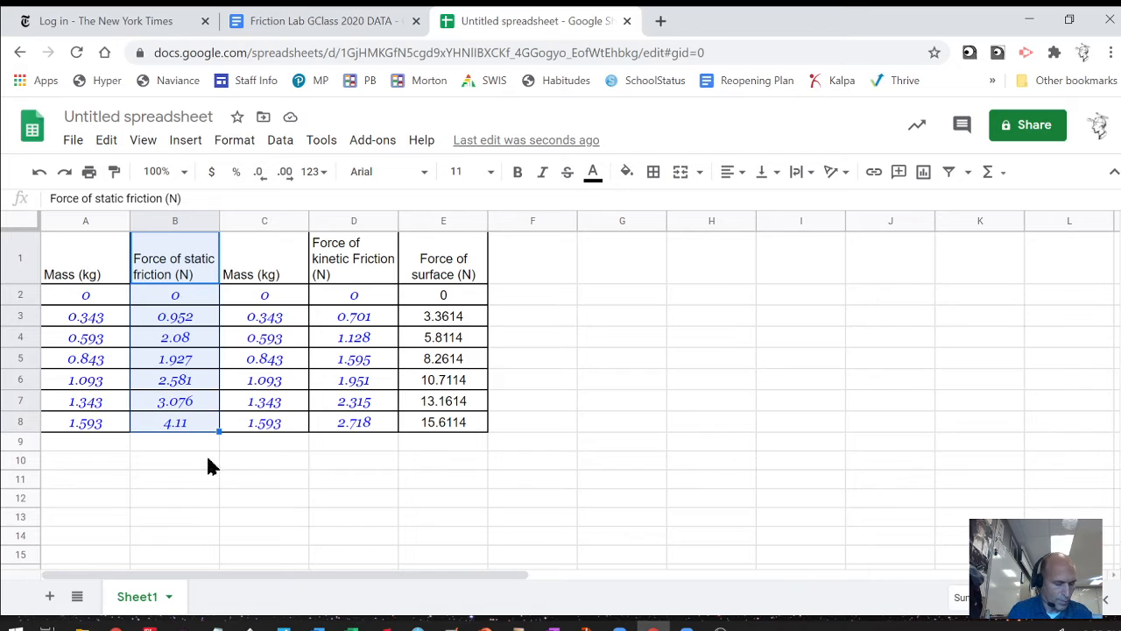
key(ctrl+c)
click(529, 268)
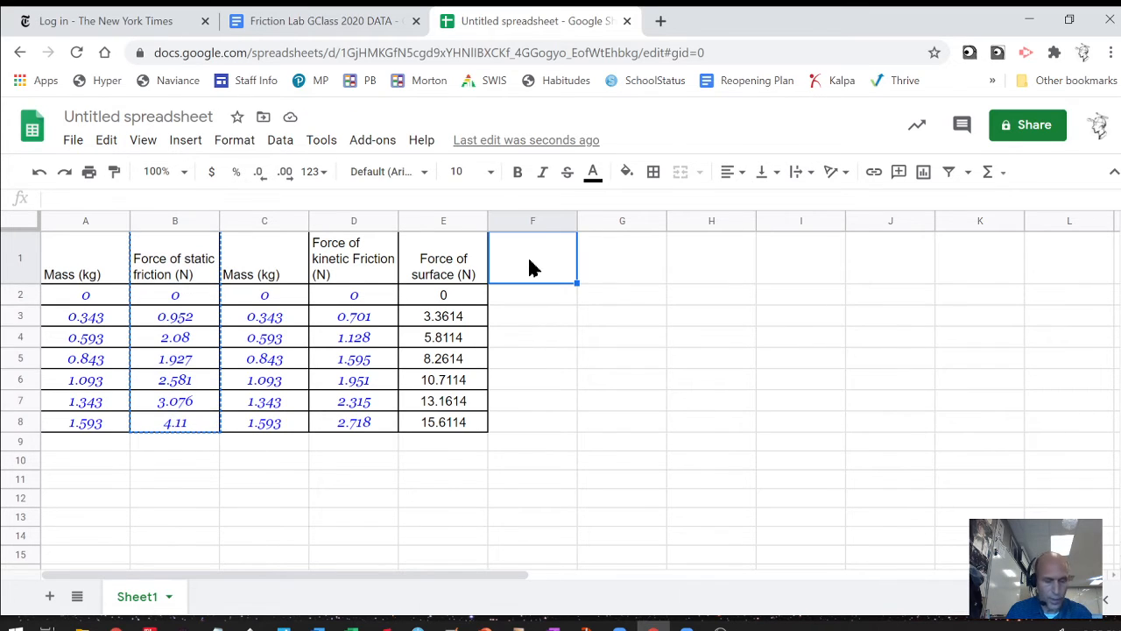
key(ctrl+v)
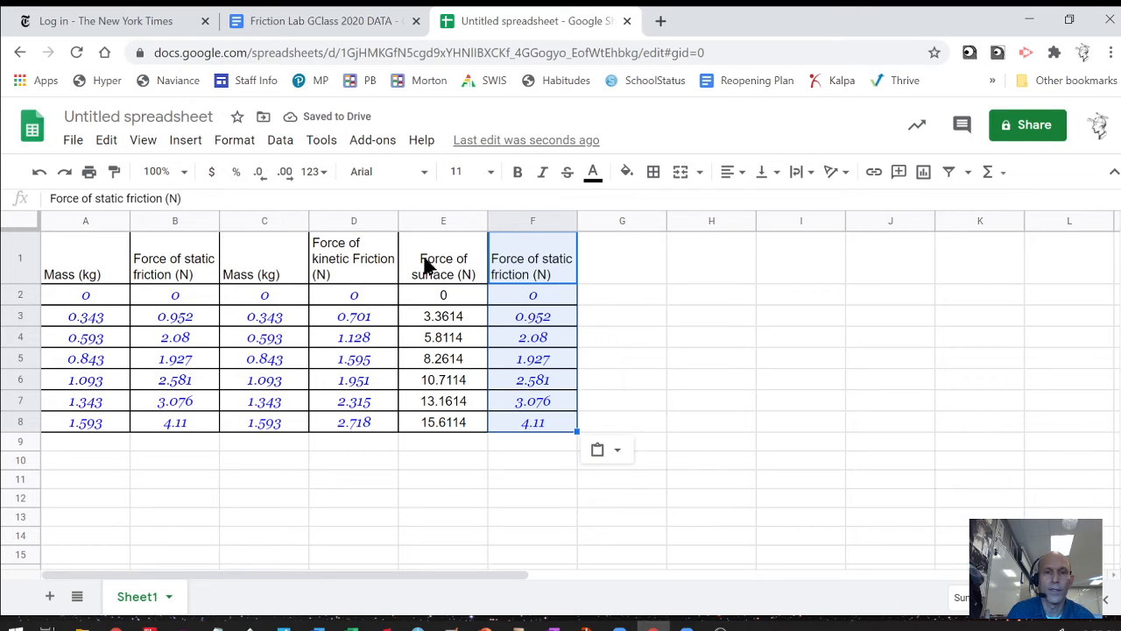
drag(427, 265, 438, 348)
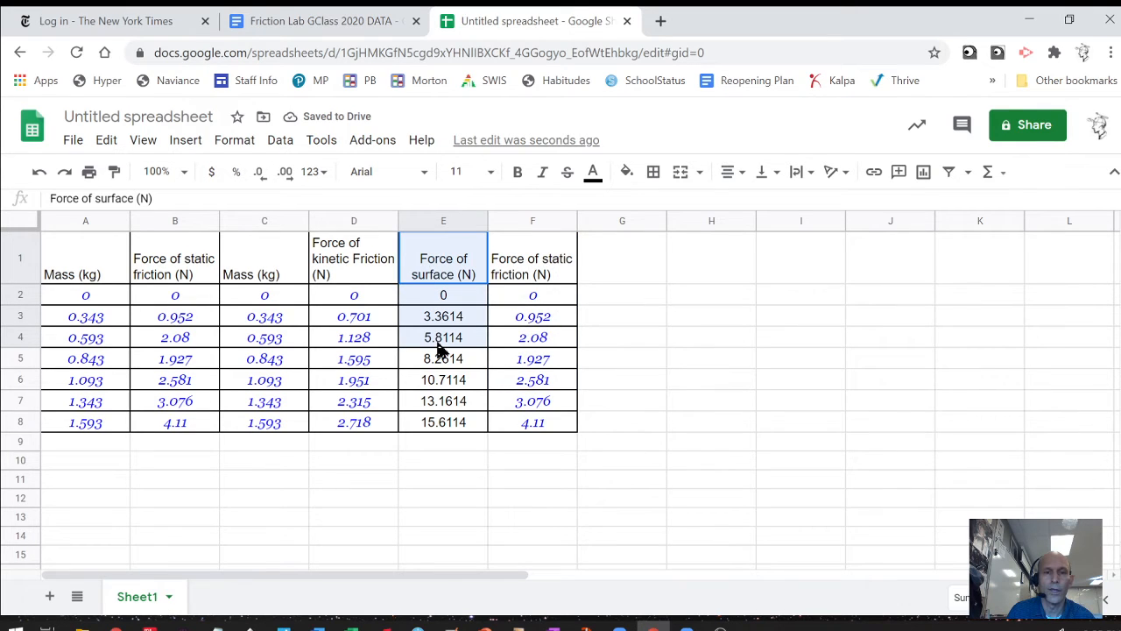
Add the heading 'Force of surface (N)' in cell G1.
click(614, 262)
text(F)
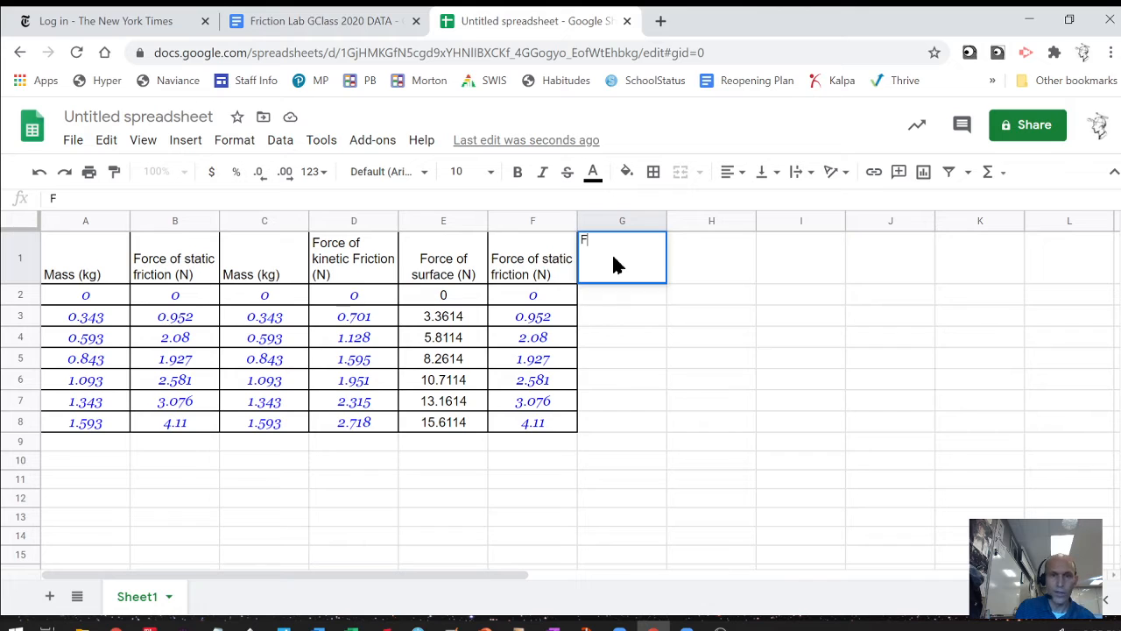
text(orce o)
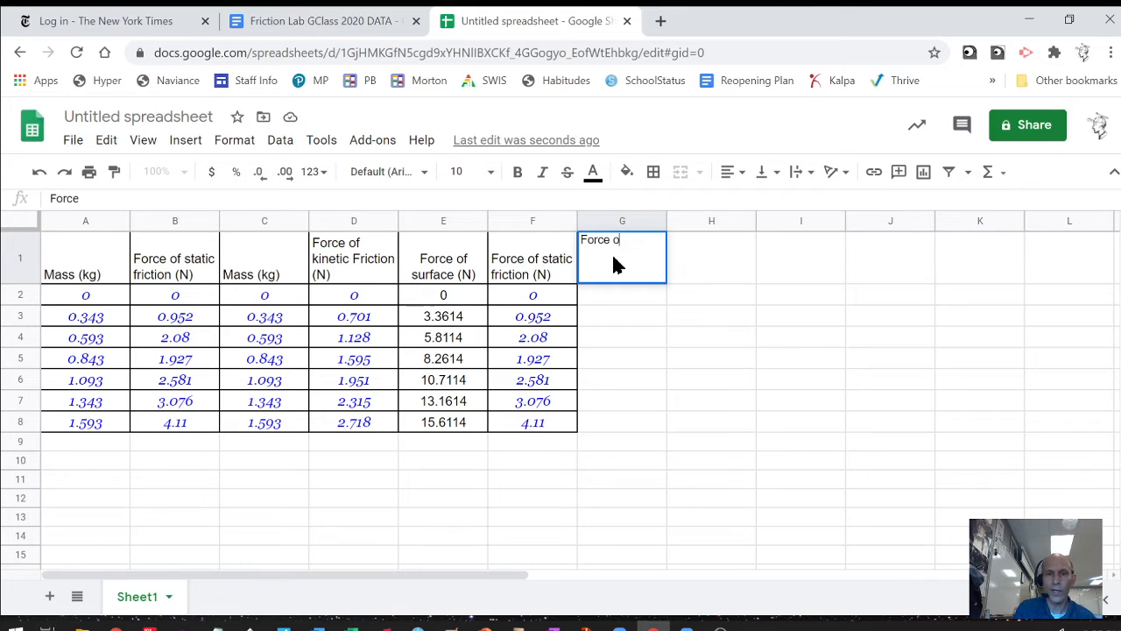
text(f surface )
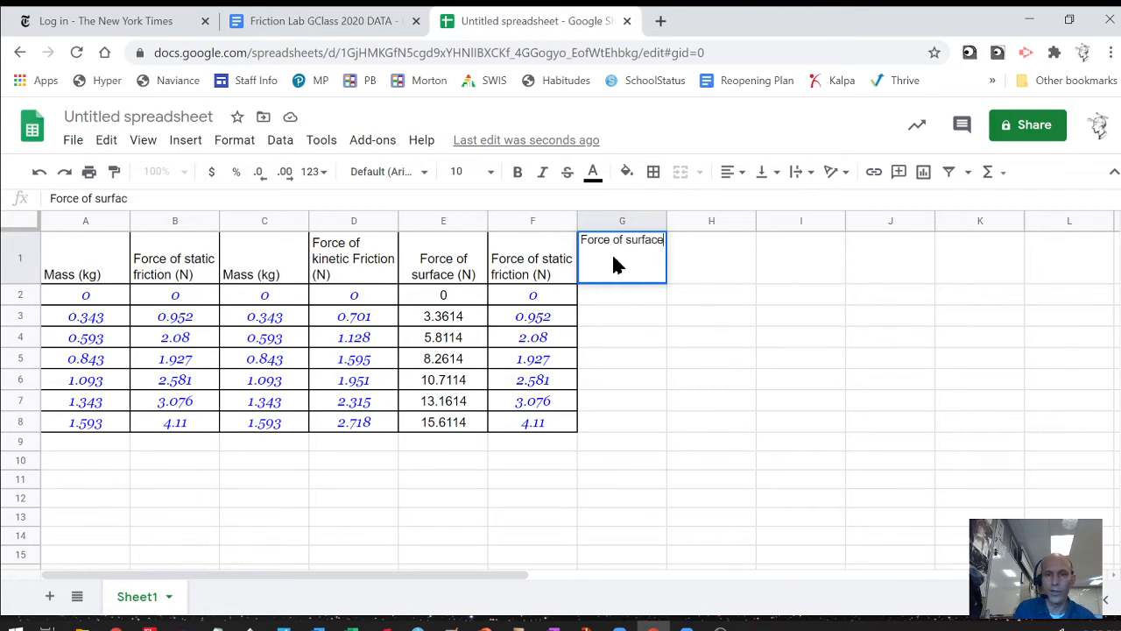
text(()
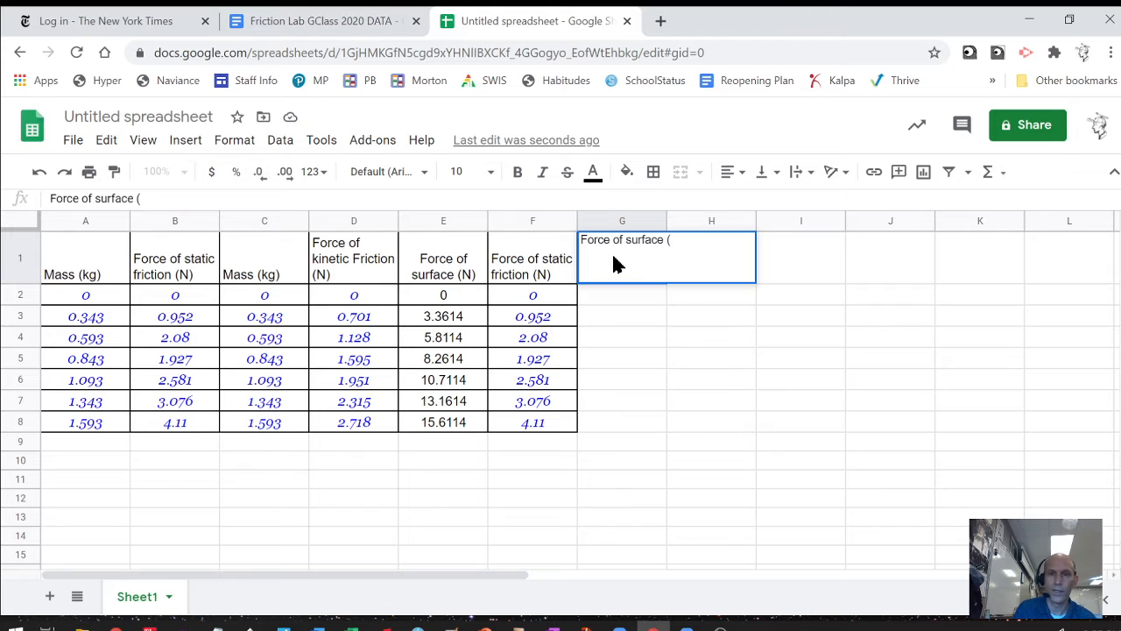
text(N))
key(Return)
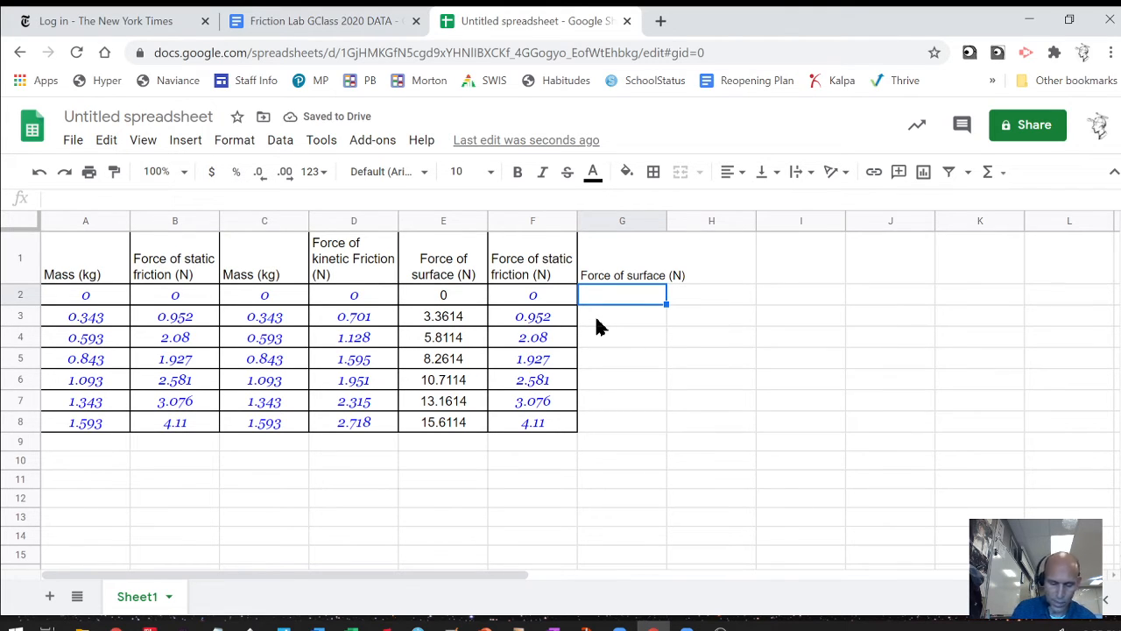
Enter =C2*9.8 in G2 and fill it down to G8.
text(=)
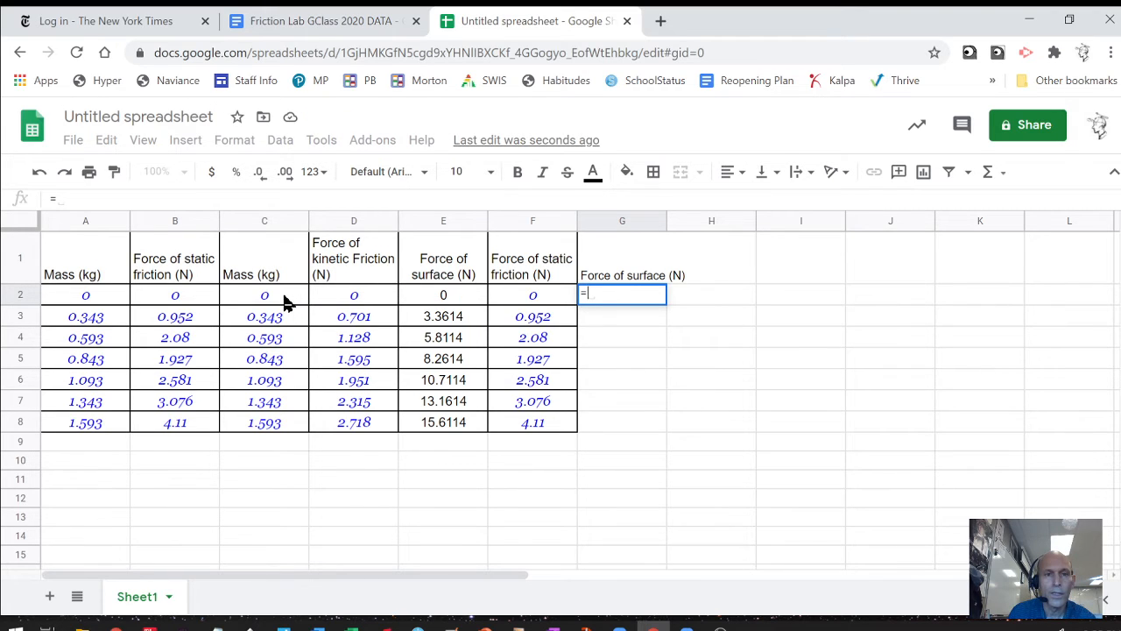
click(285, 298)
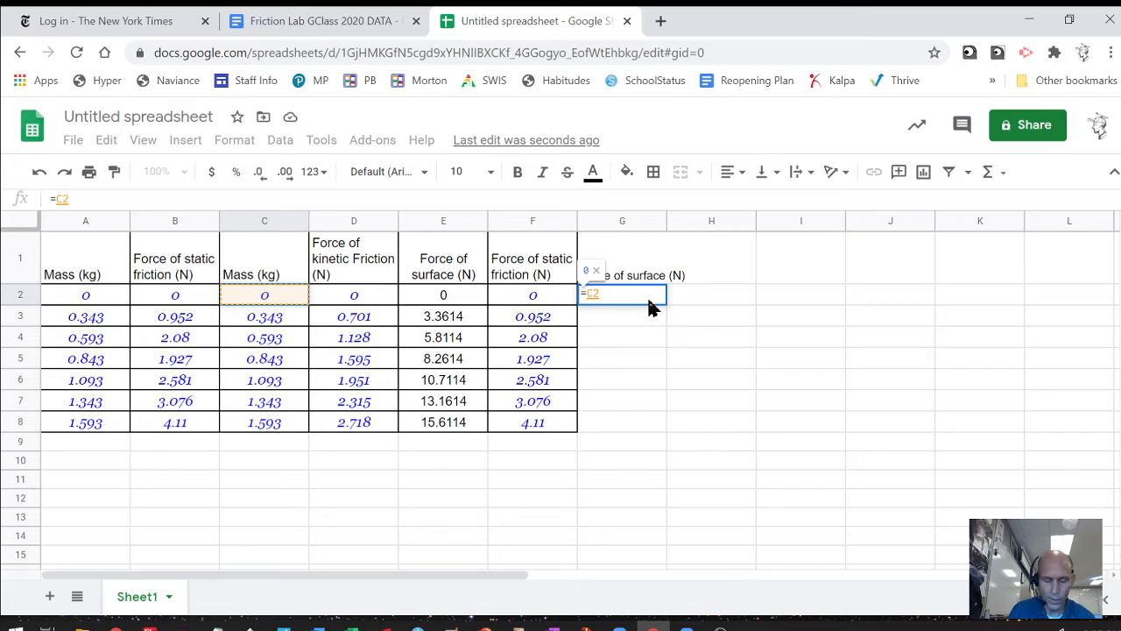
text(*)
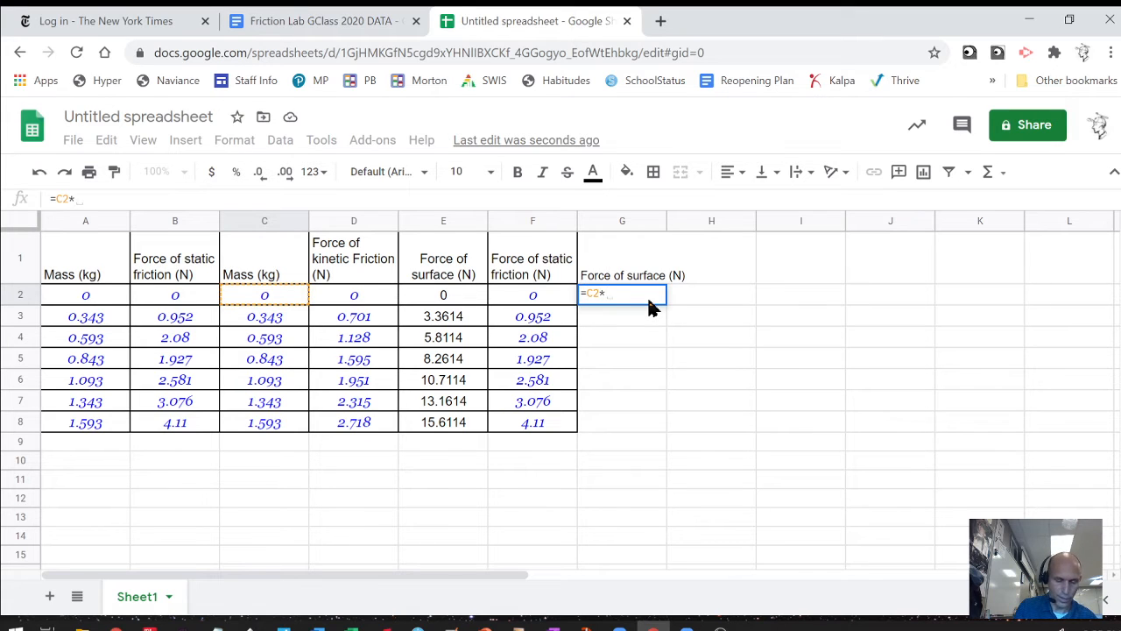
text(9.8)
key(Return)
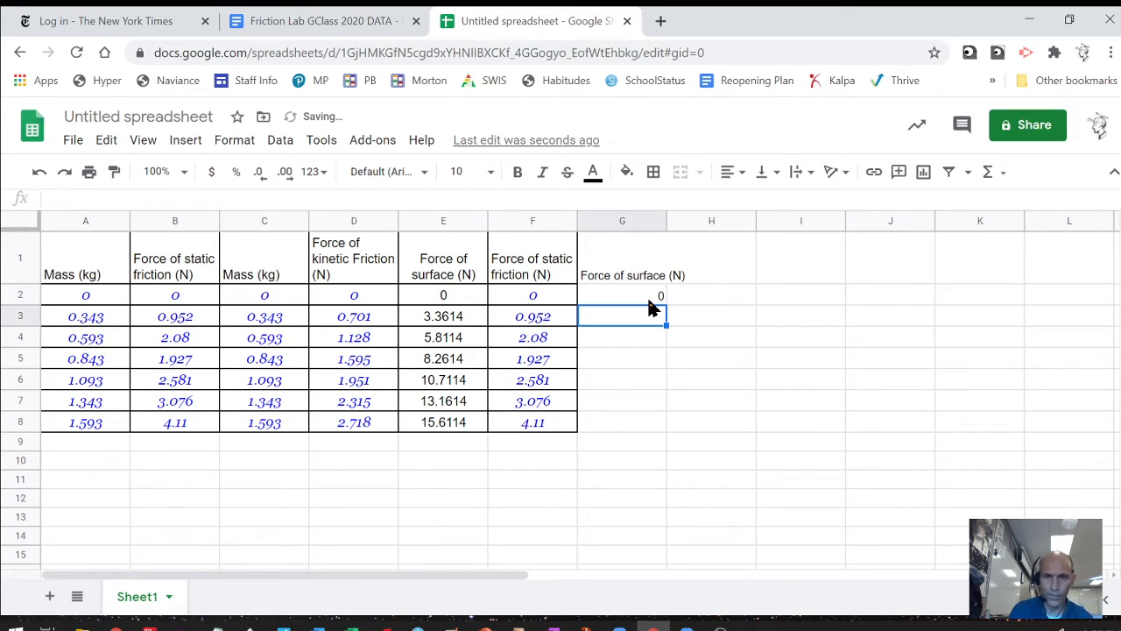
click(649, 300)
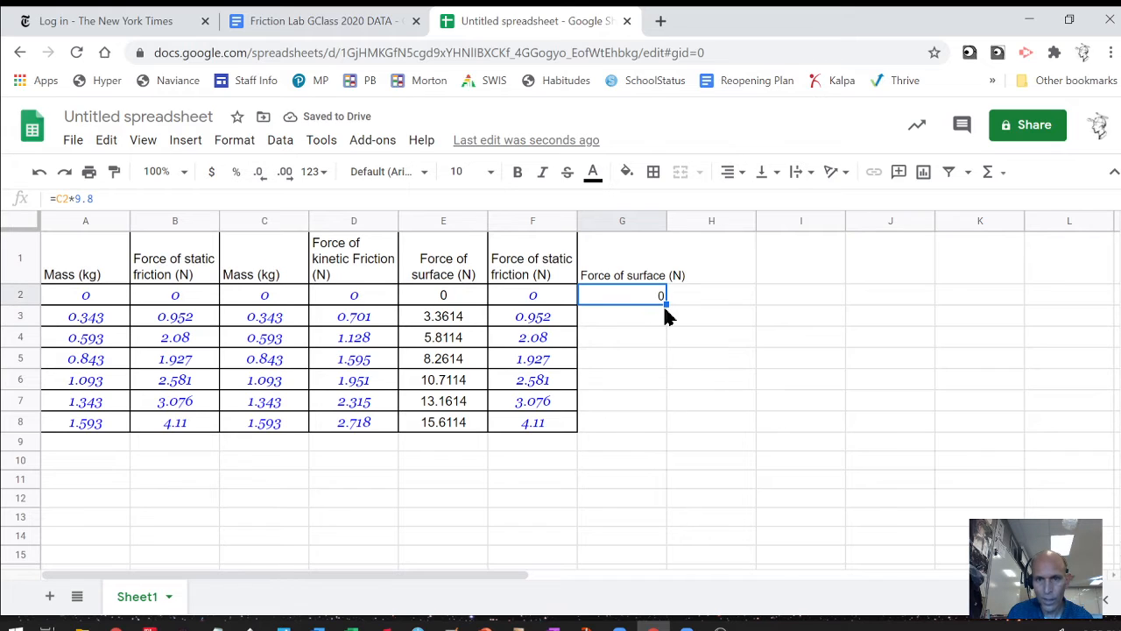
drag(663, 301, 655, 427)
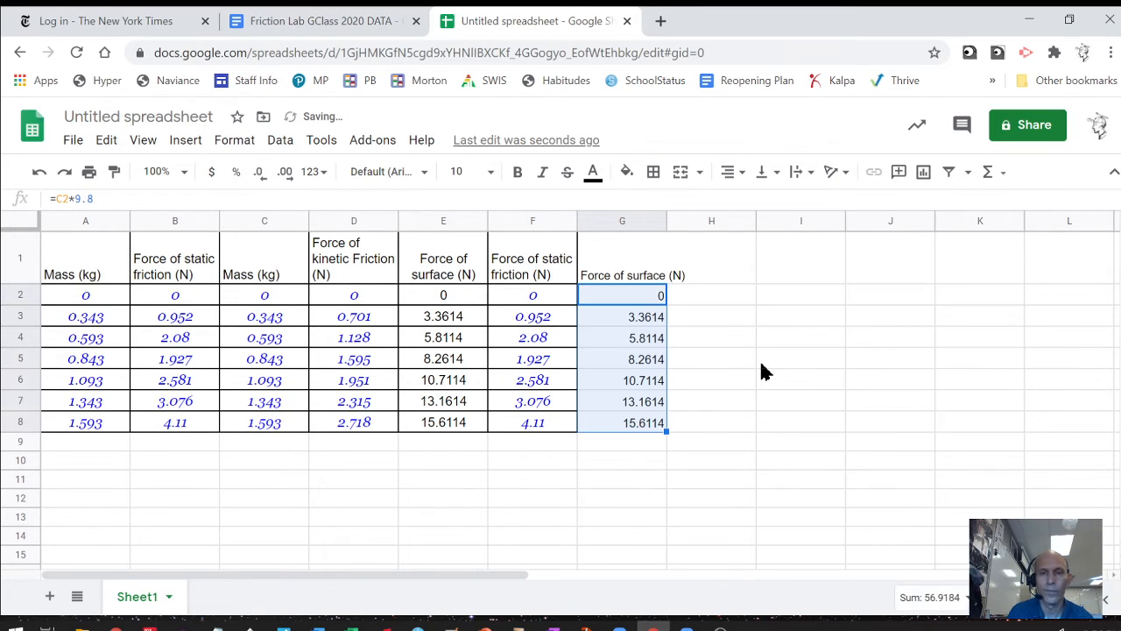
Paint D1's formatting onto G1:G8, center its values, then select the kinetic friction column D1:D8.
click(372, 273)
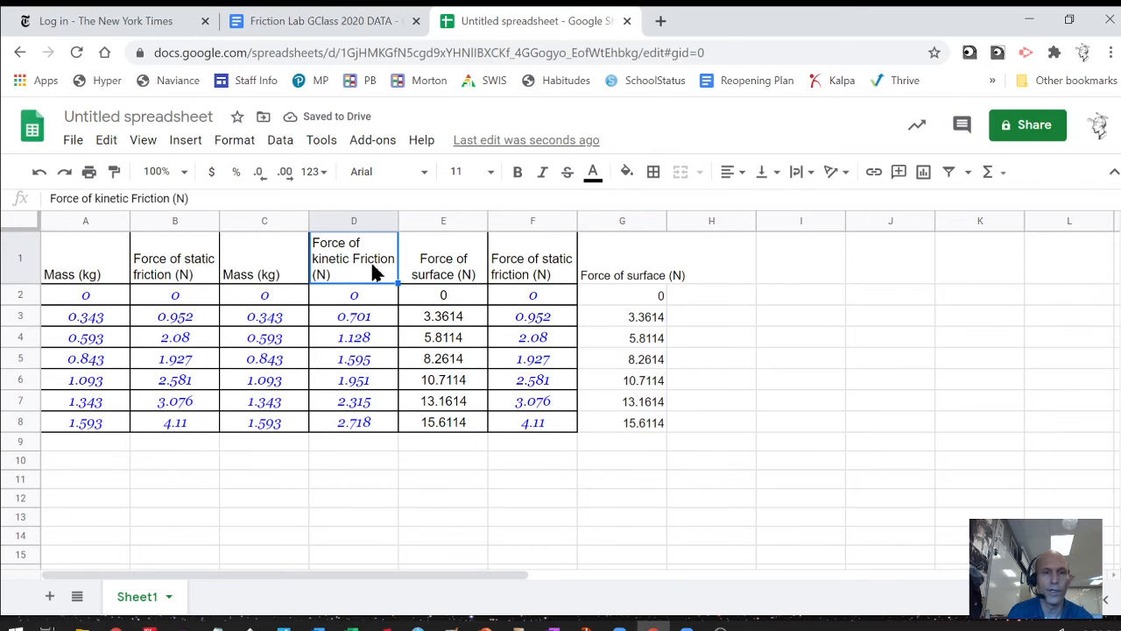
click(114, 171)
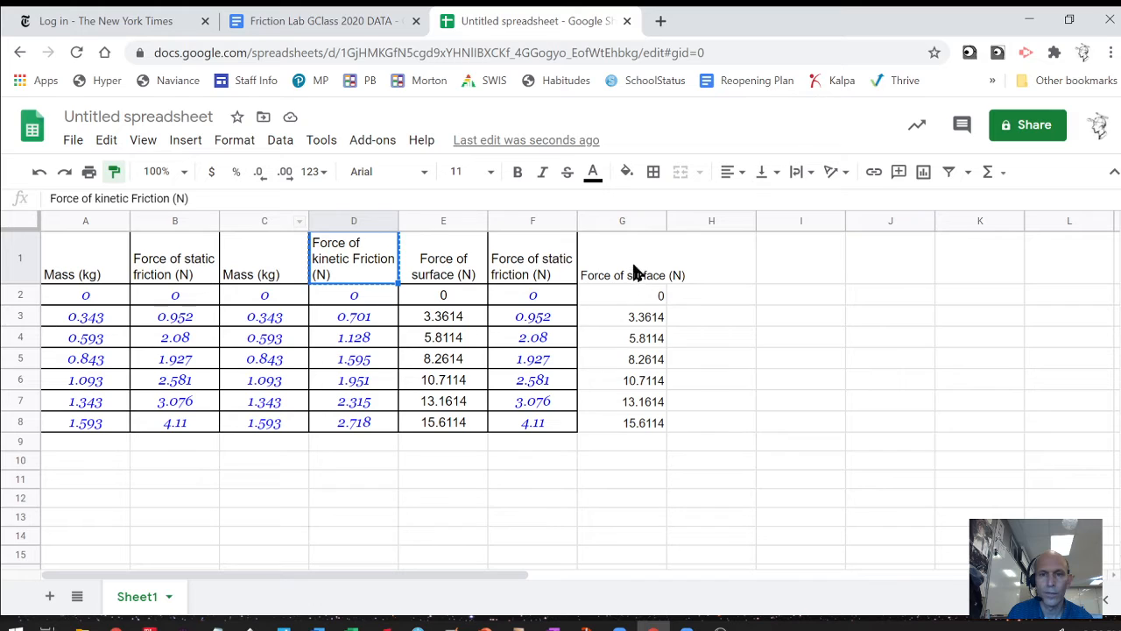
drag(635, 273, 643, 422)
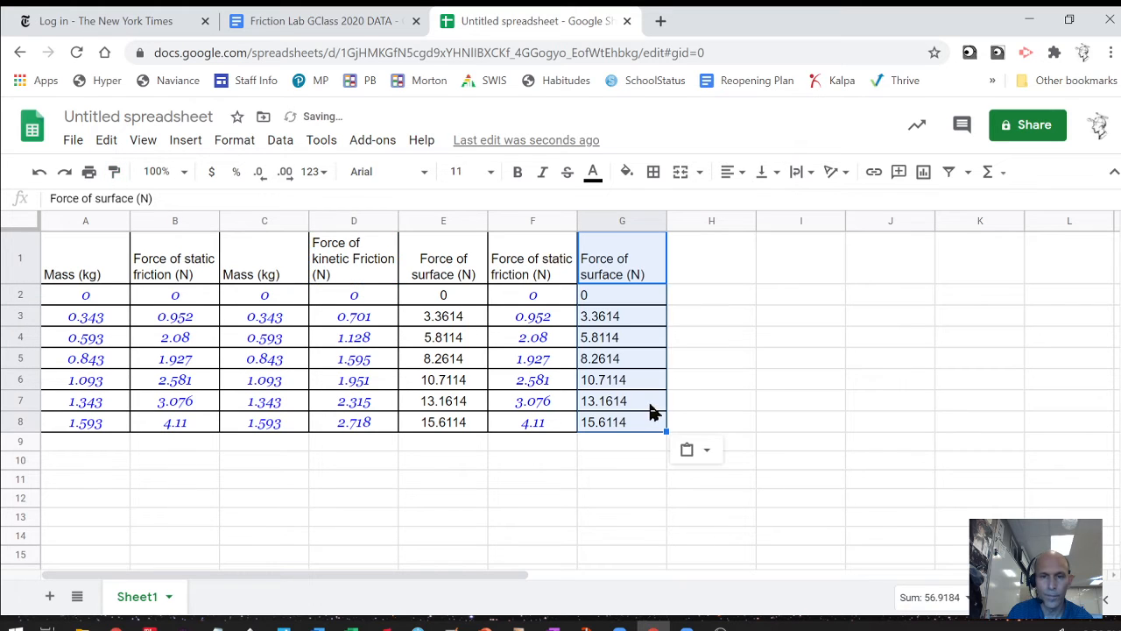
click(742, 174)
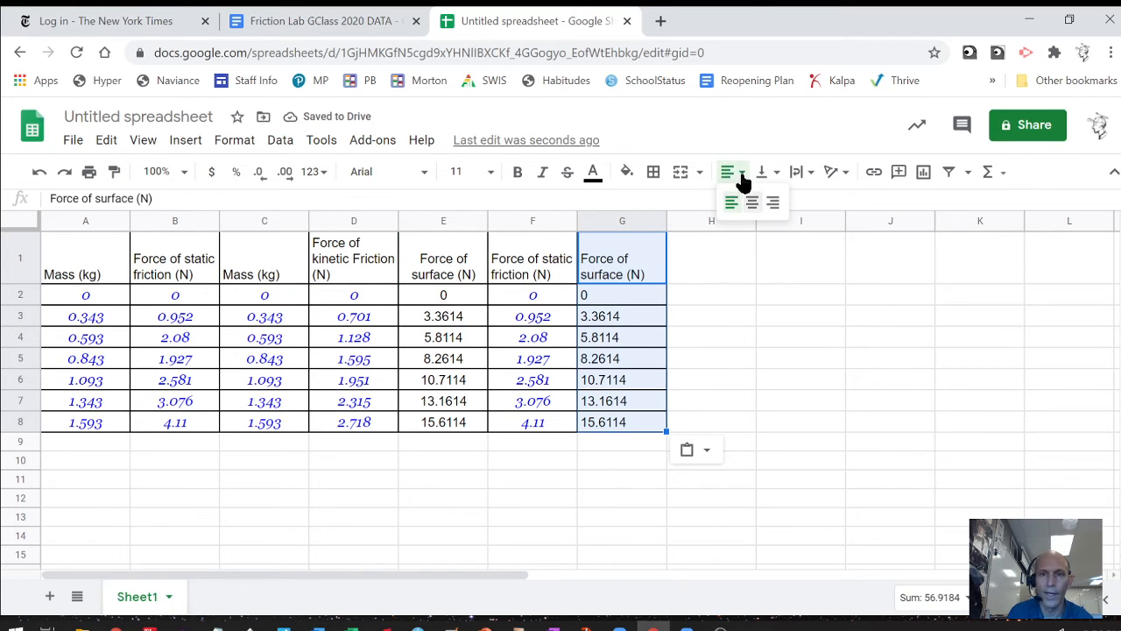
click(752, 203)
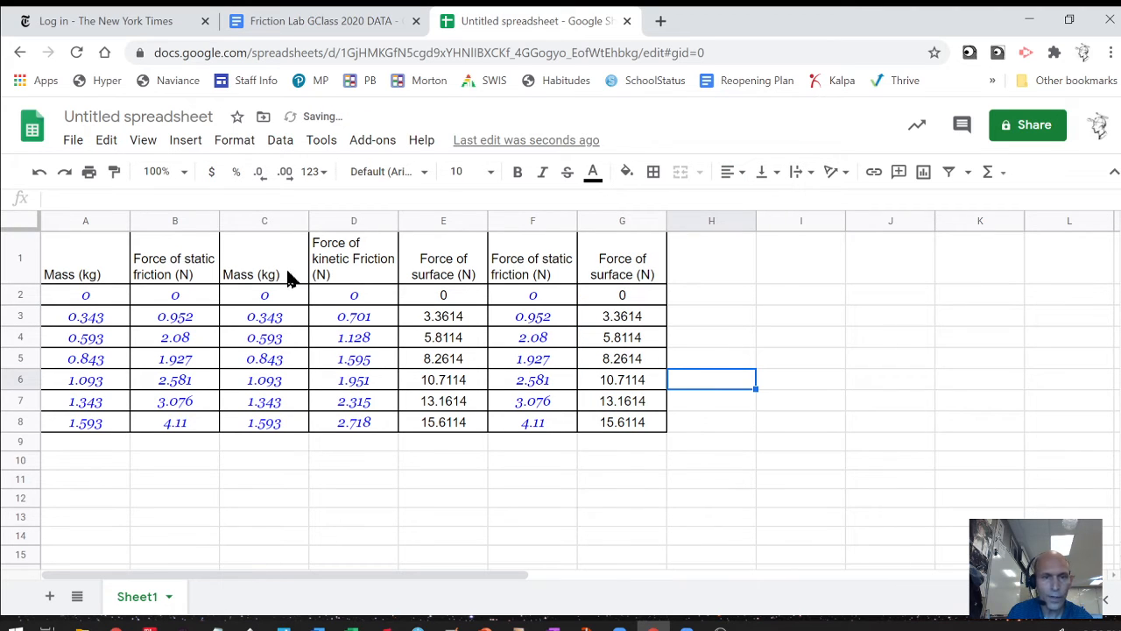
drag(340, 257, 363, 424)
Copy the kinetic friction column into column H, then select the surface and static force data E1:F8.
key(ctrl+c)
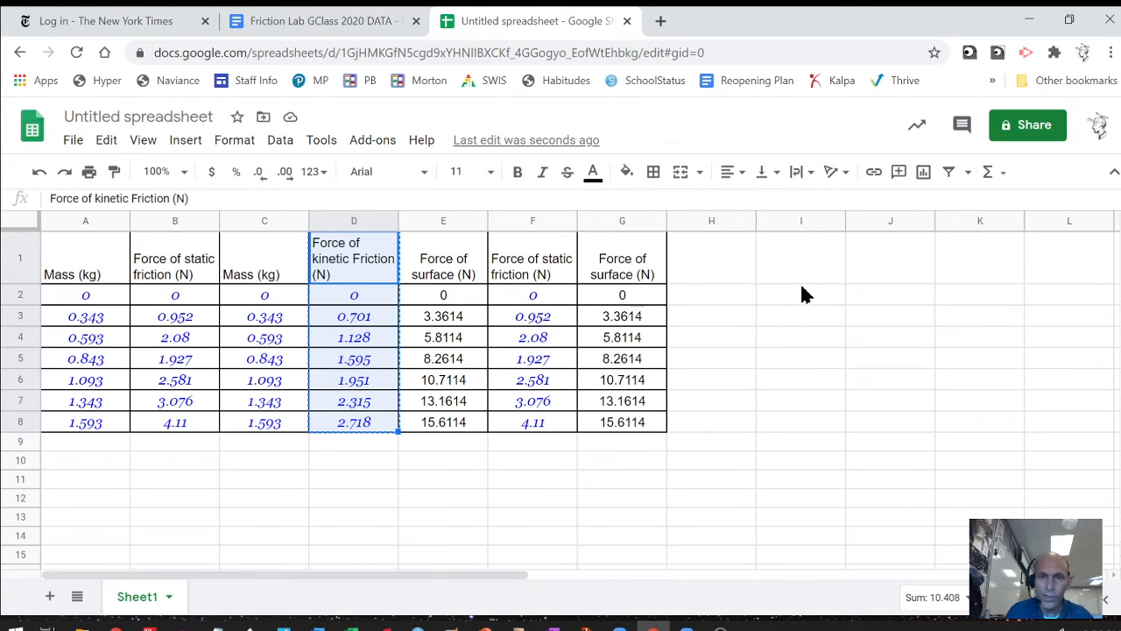
click(705, 267)
key(ctrl+v)
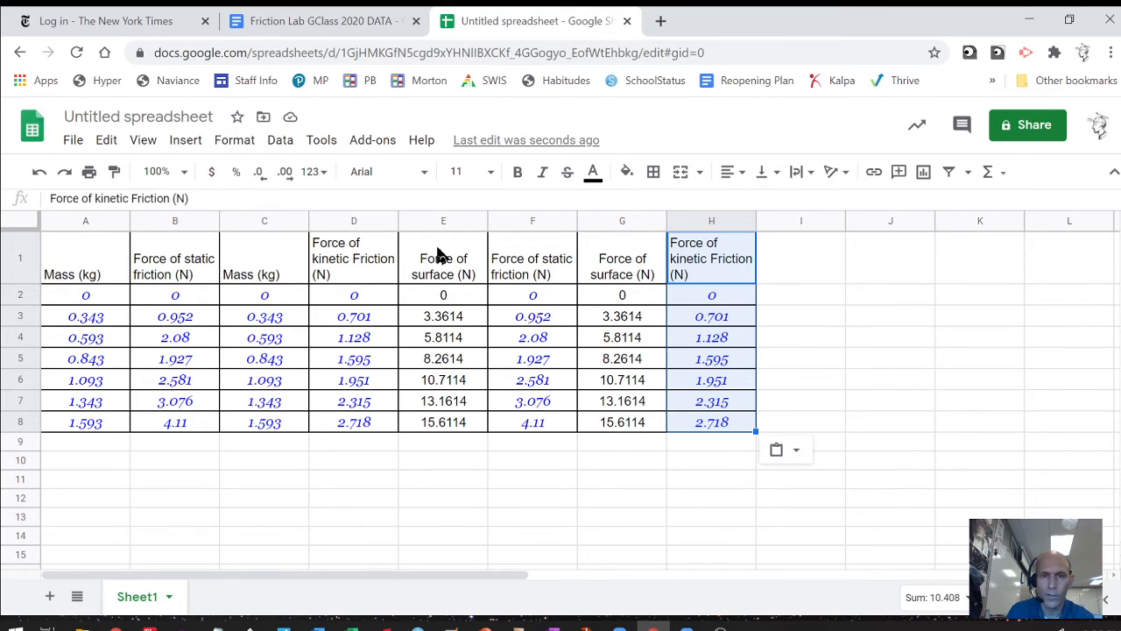
drag(441, 254, 543, 426)
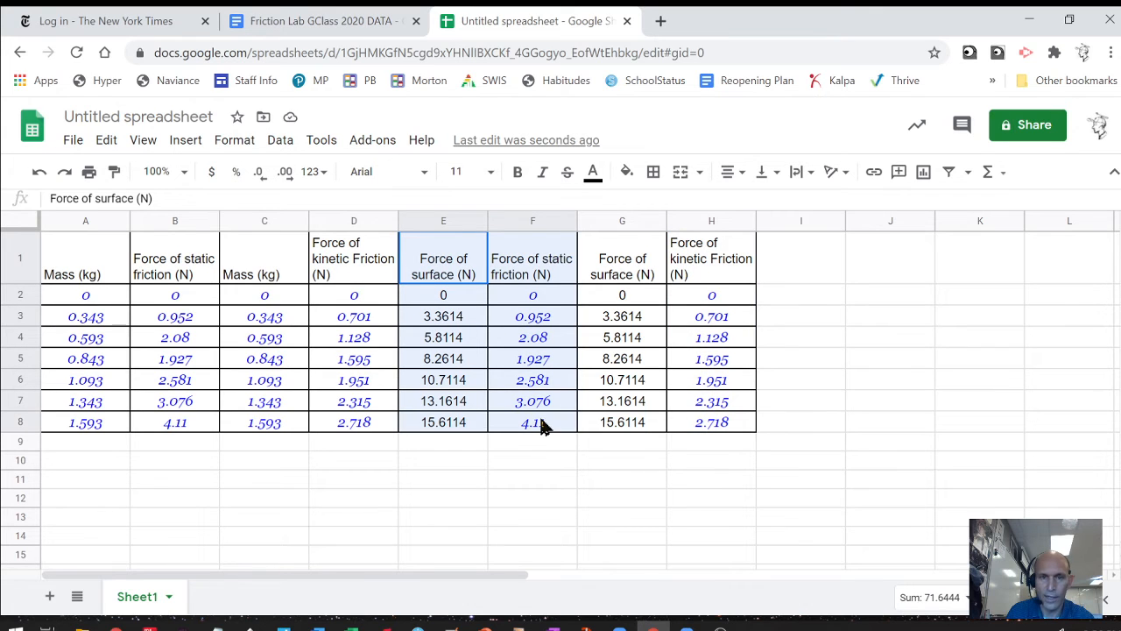
click(923, 173)
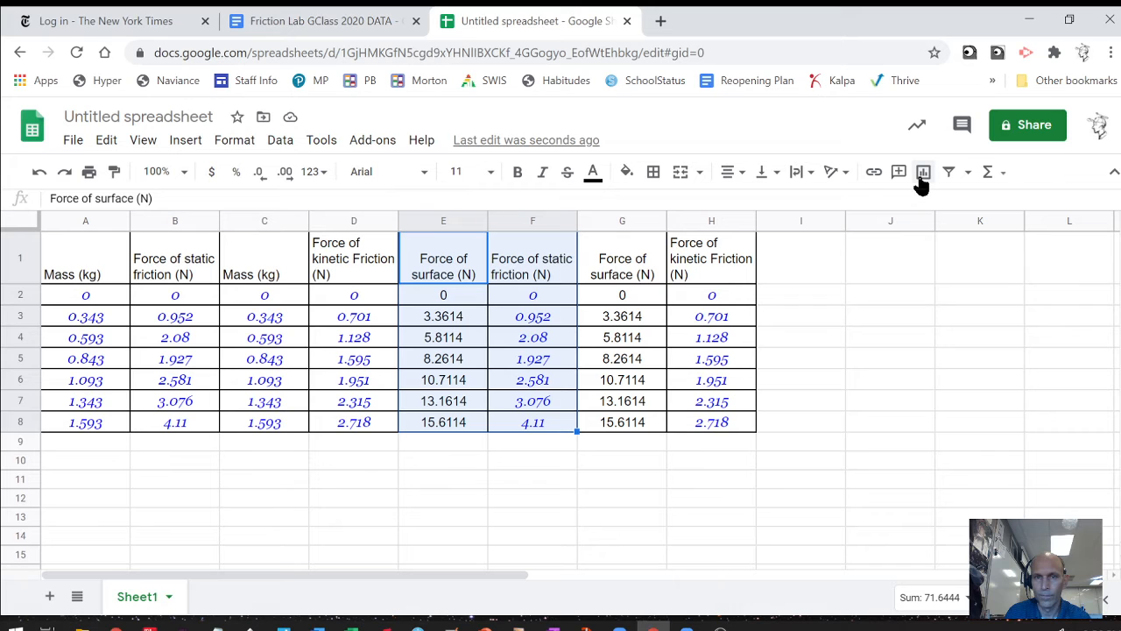
Insert a scatter chart from E1:F8, using column E as labels.
click(922, 175)
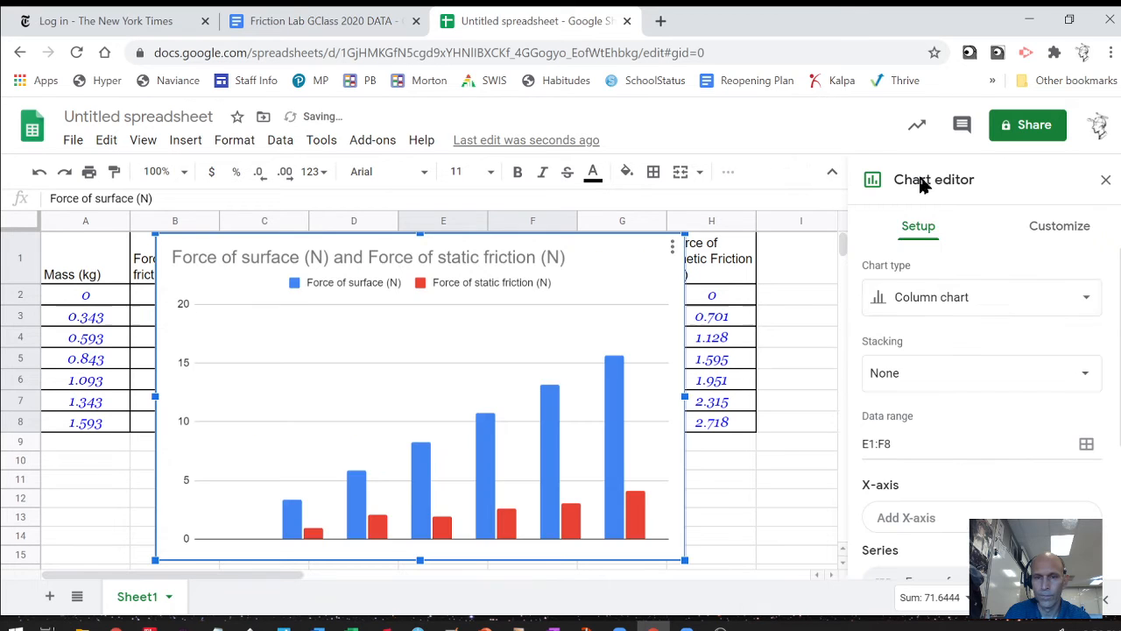
click(981, 303)
scroll(955, 431, down, 10)
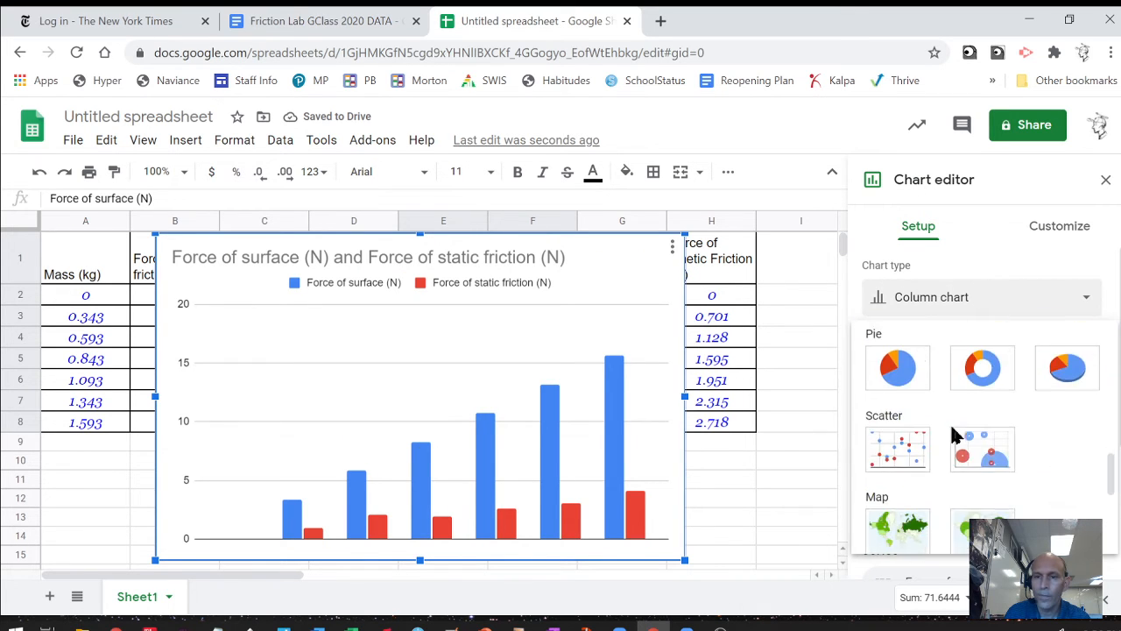
scroll(954, 435, down, 2)
click(891, 373)
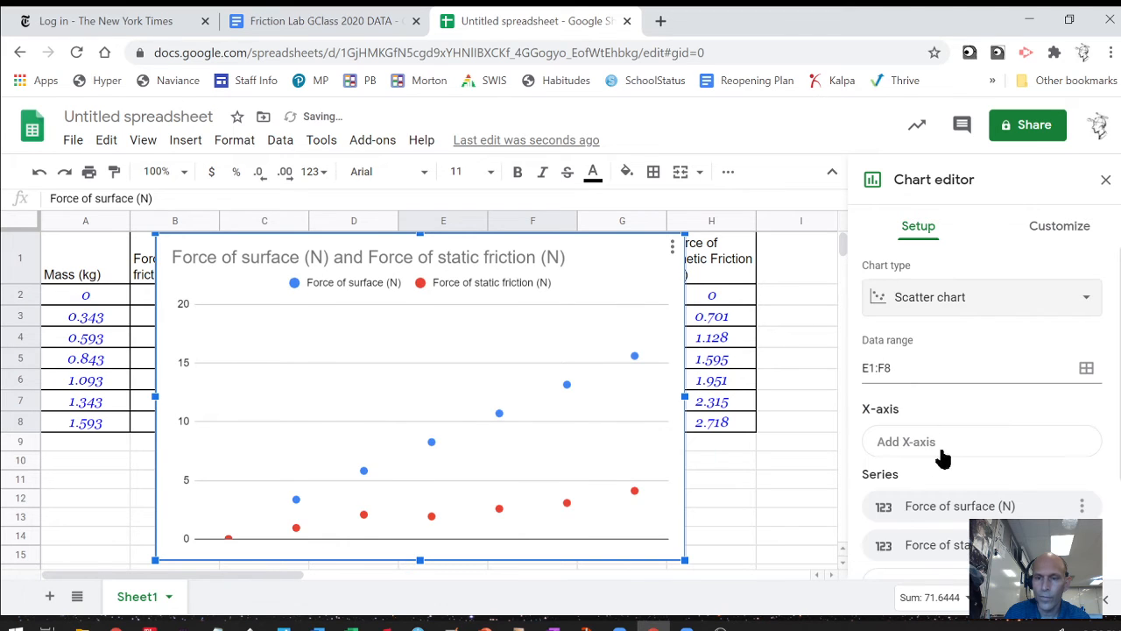
scroll(958, 463, down, 2)
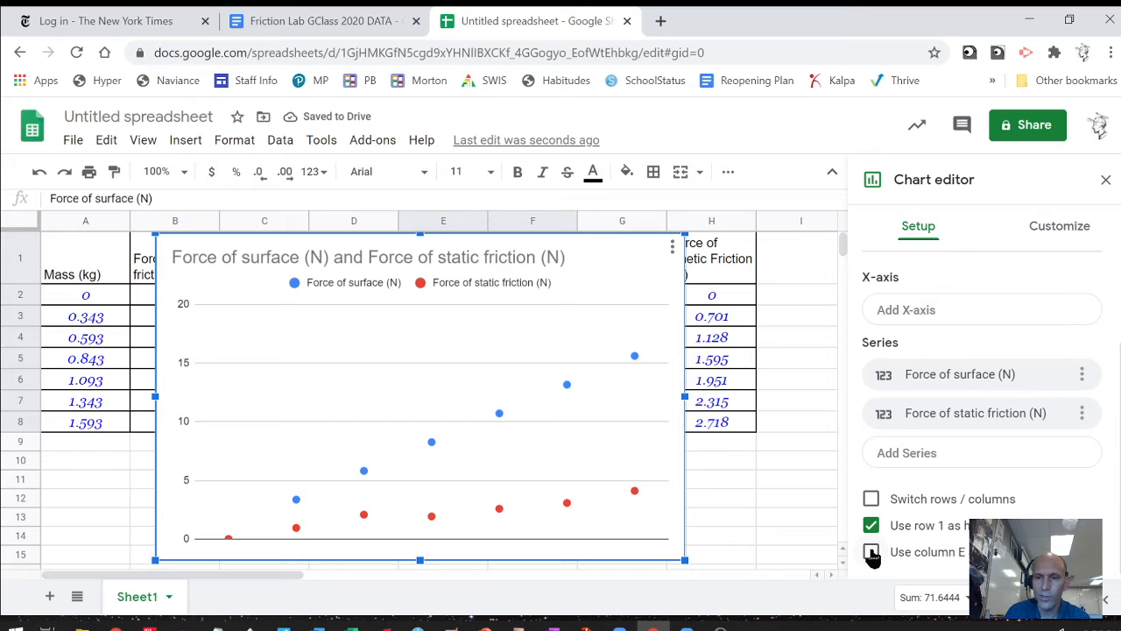
click(870, 552)
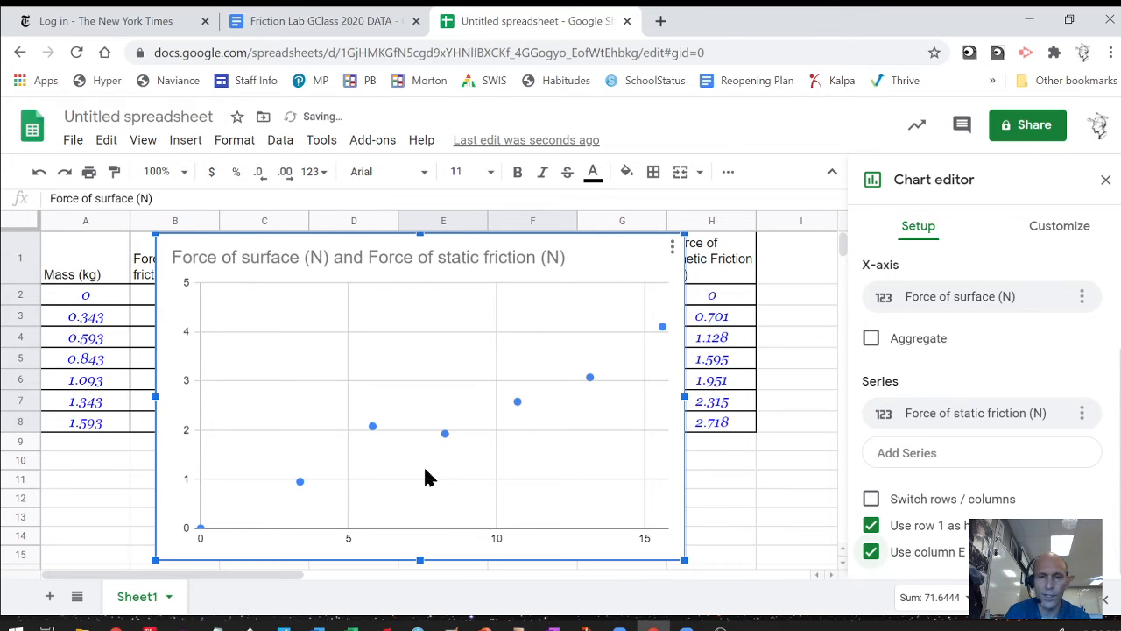
click(1065, 231)
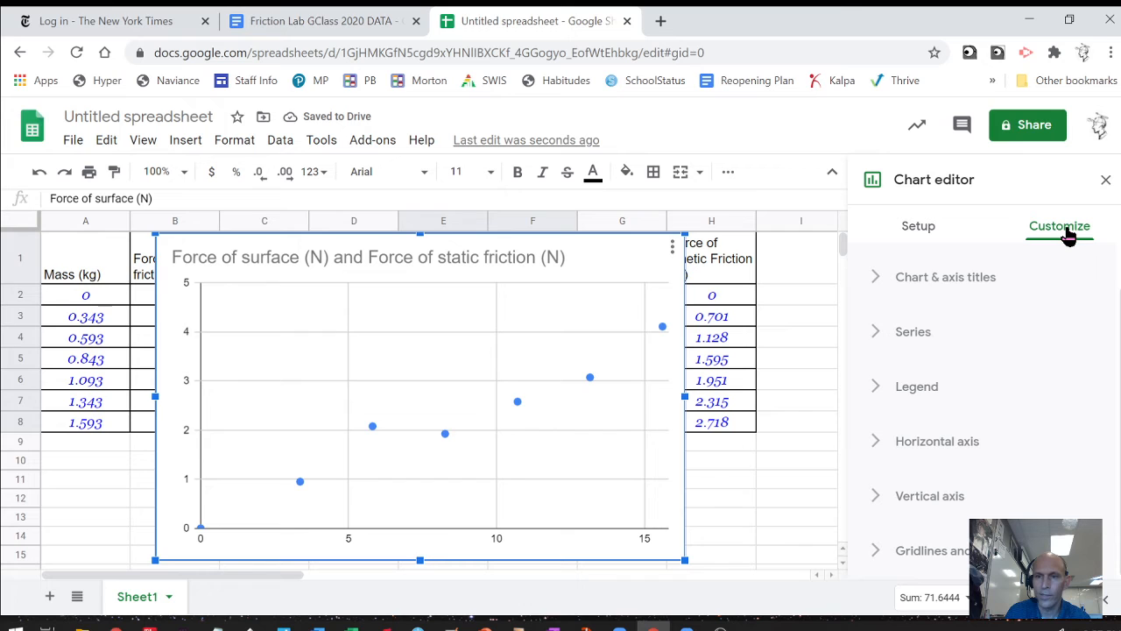
Replace the chart title with 'Force of static friction vs. Force of surgacace'.
click(943, 287)
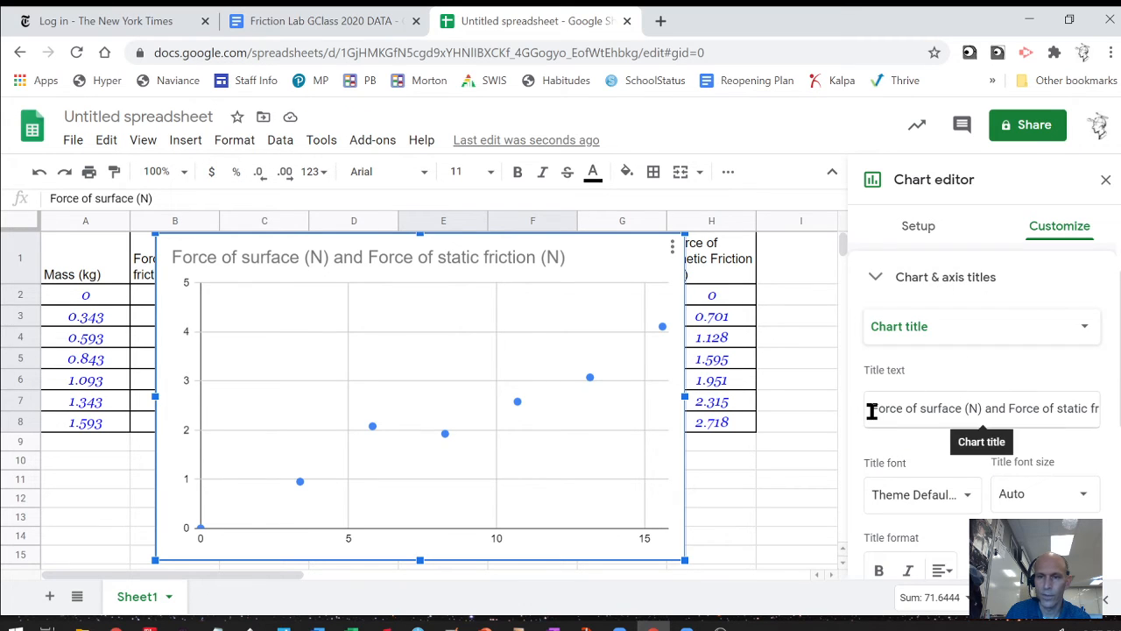
drag(873, 408, 1100, 408)
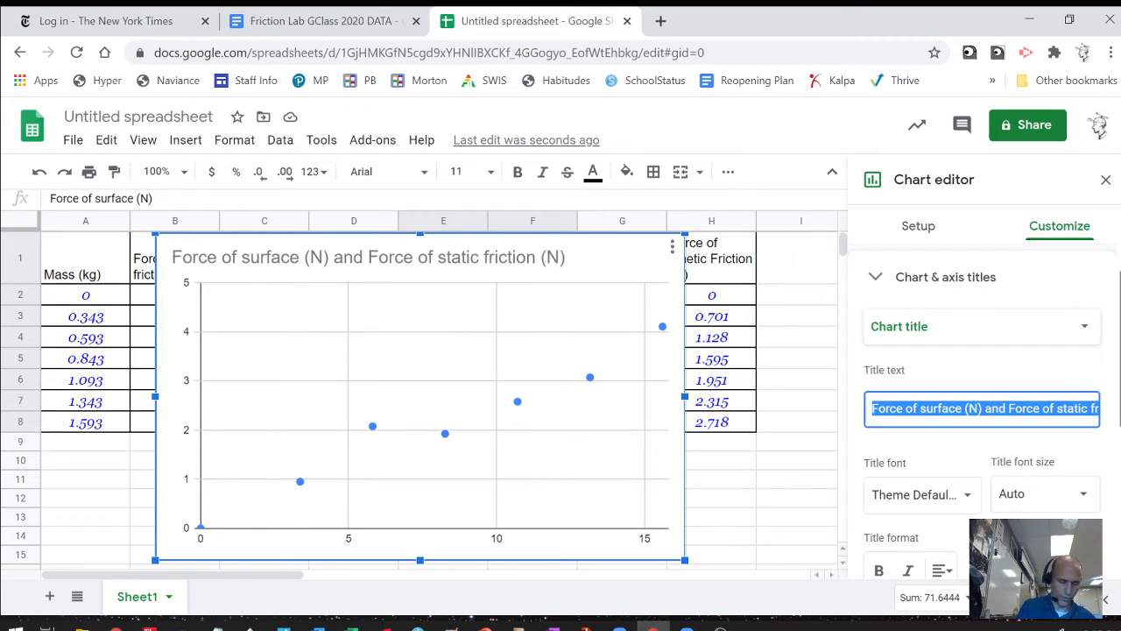
text(Force )
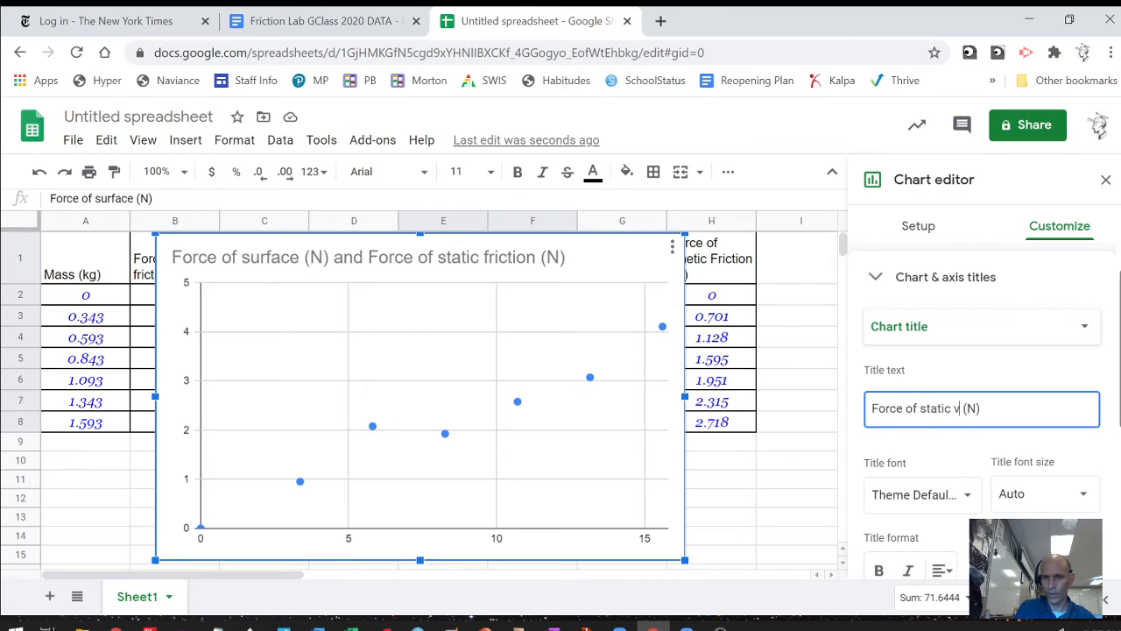
text(of static friction vs. )
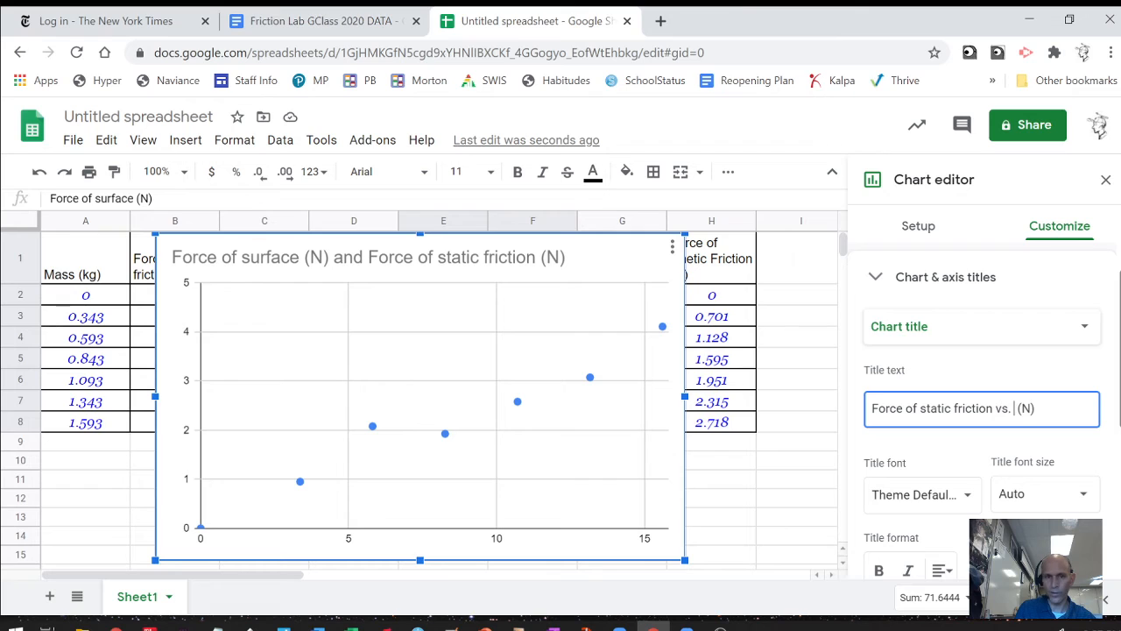
text(Fo)
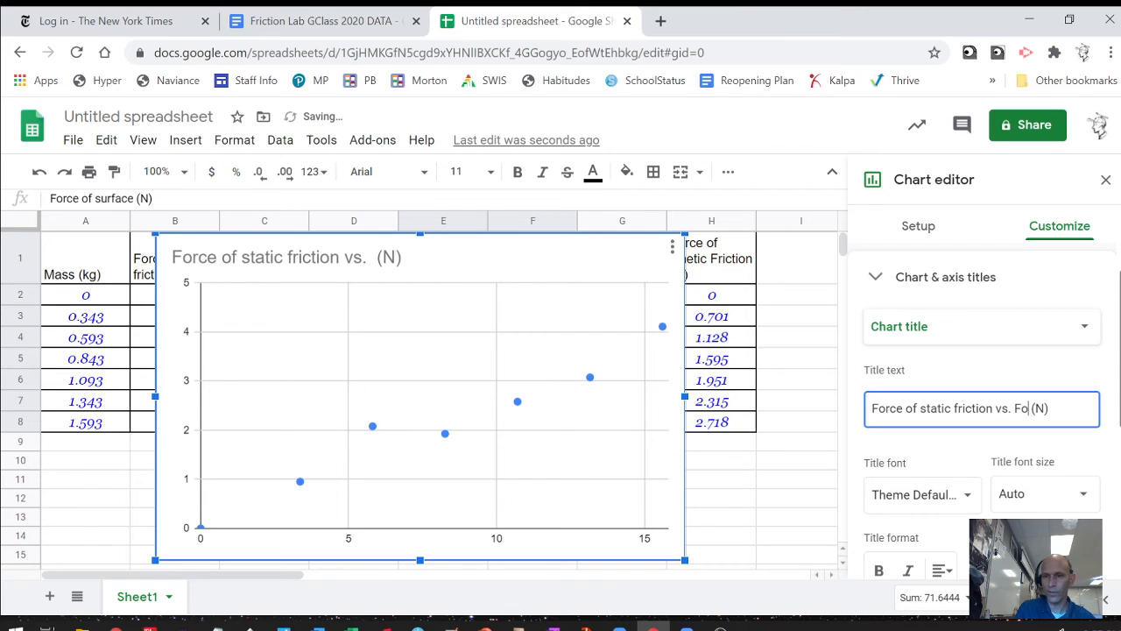
text(rce of)
text( surgac)
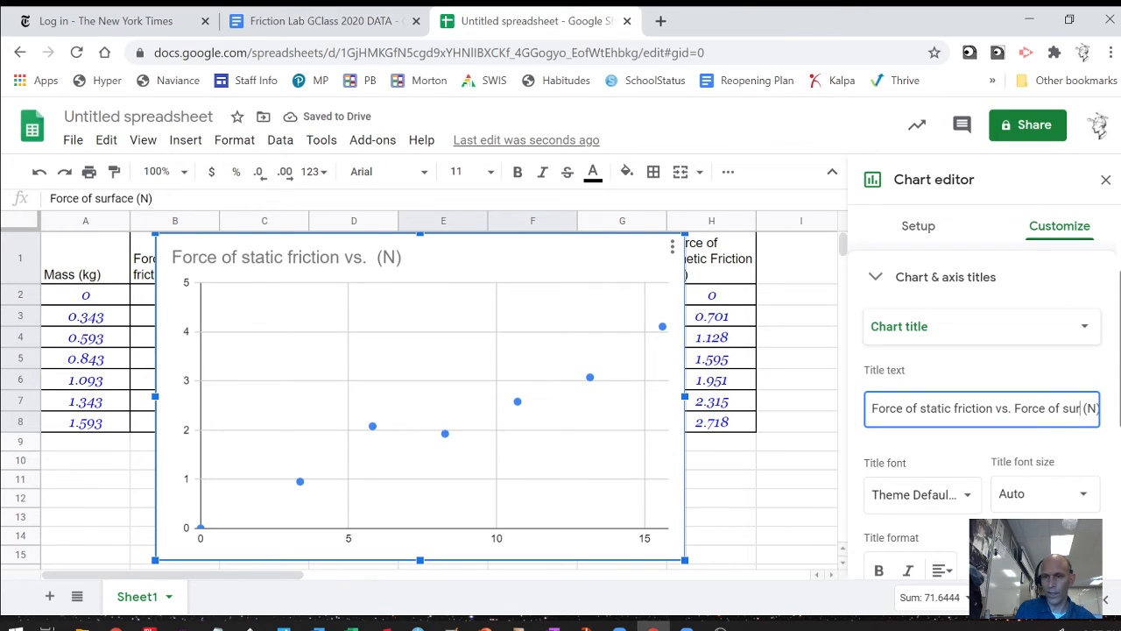
text(ace)
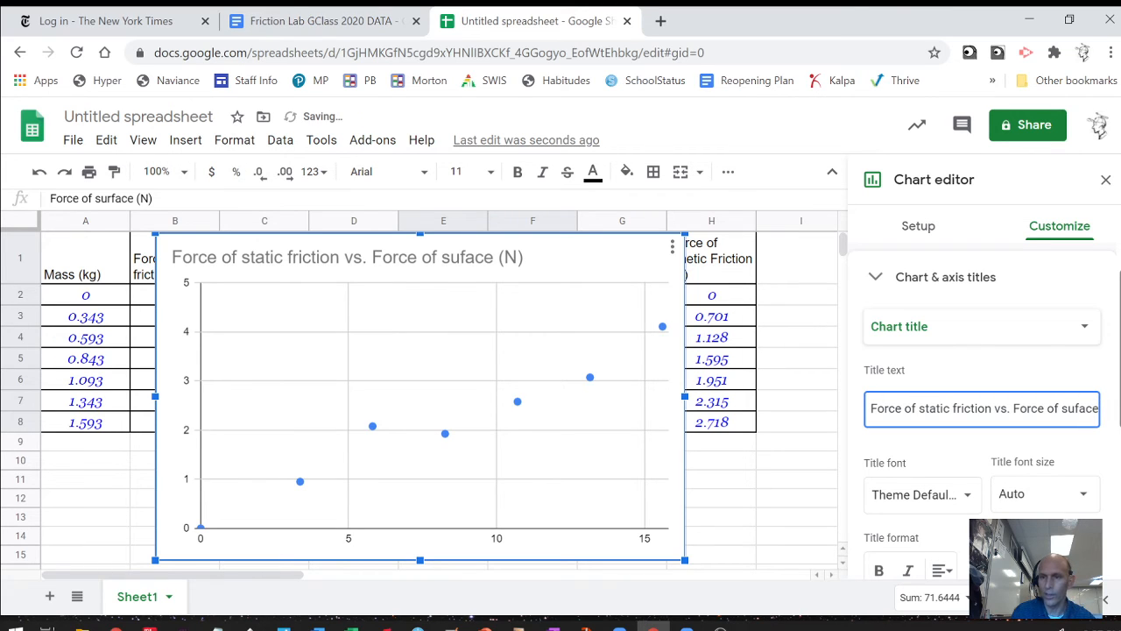
Title the horizontal axis F_surf (N).
click(1013, 344)
click(987, 376)
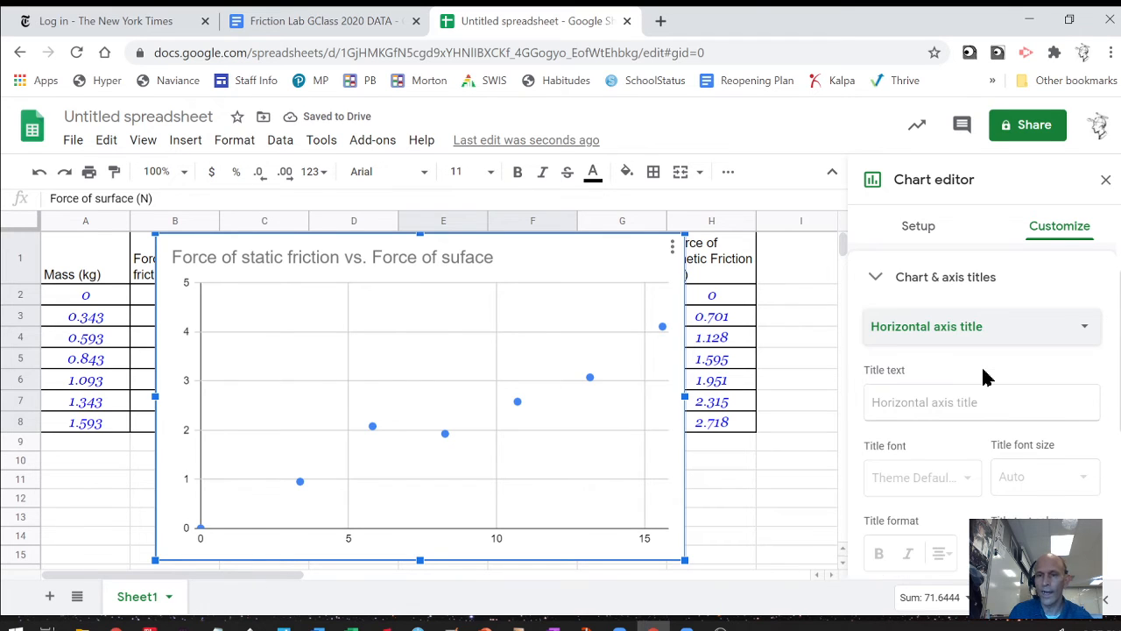
click(963, 397)
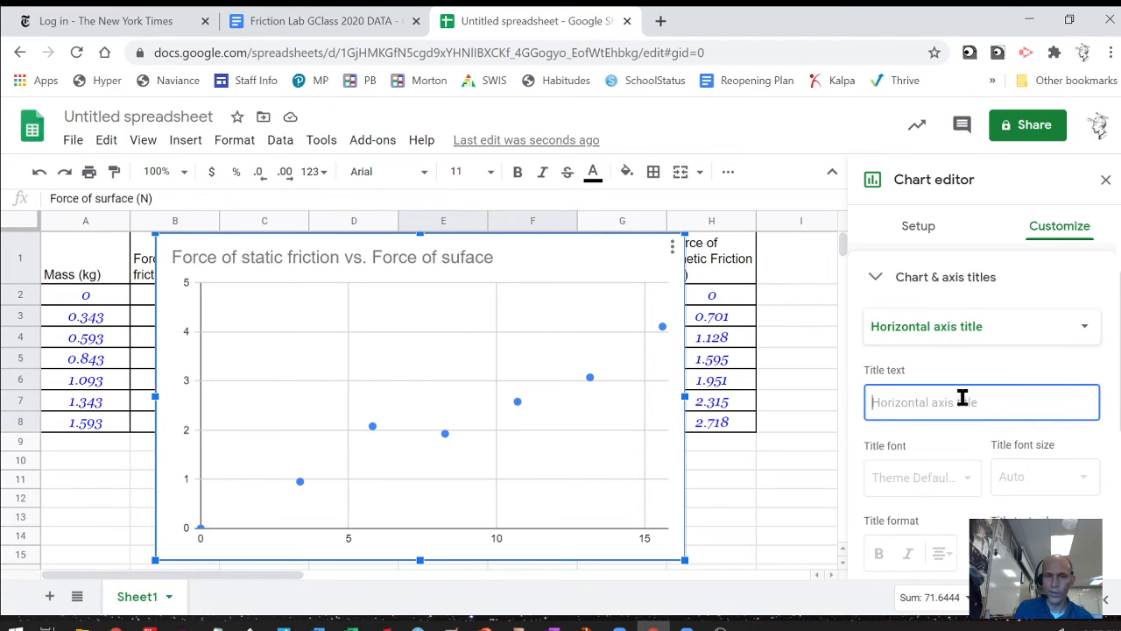
text(Fo)
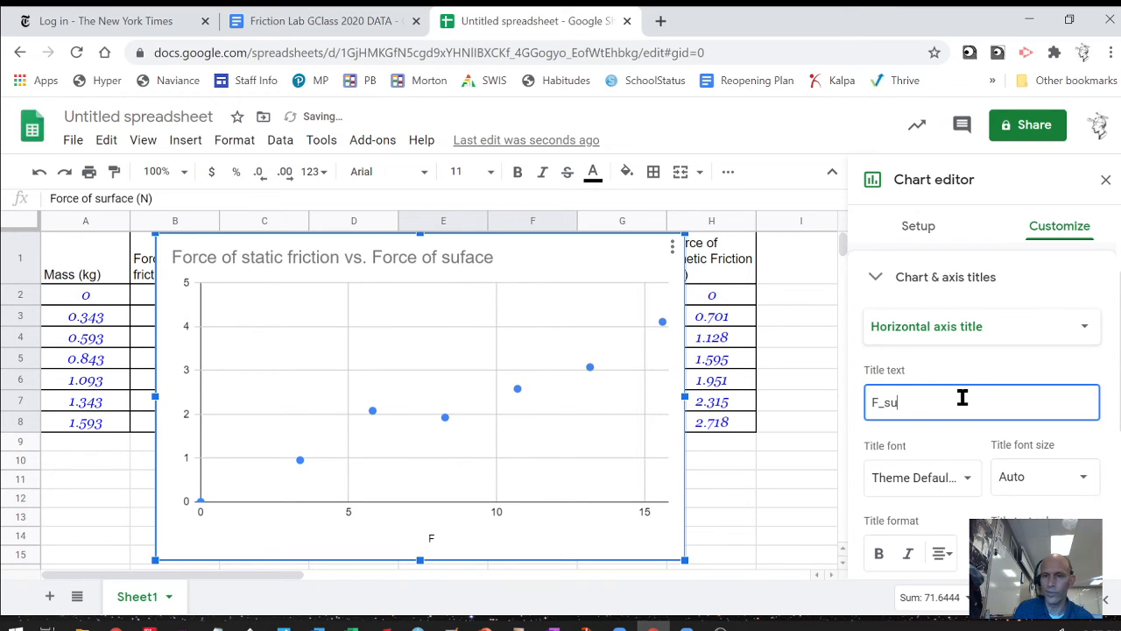
text(_surf ()
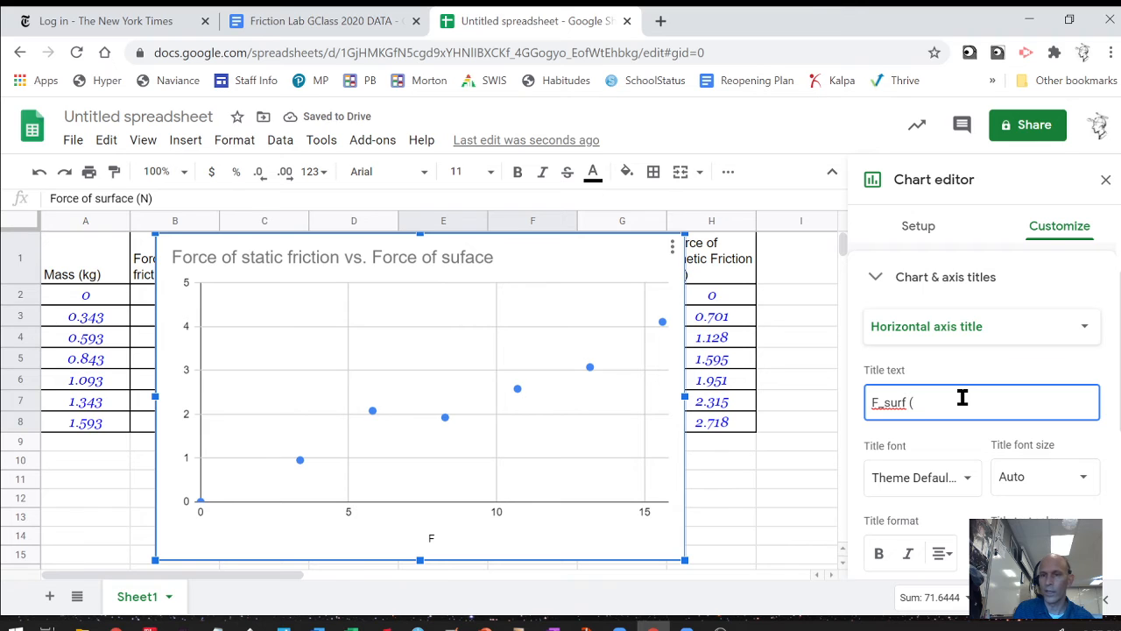
text(N)
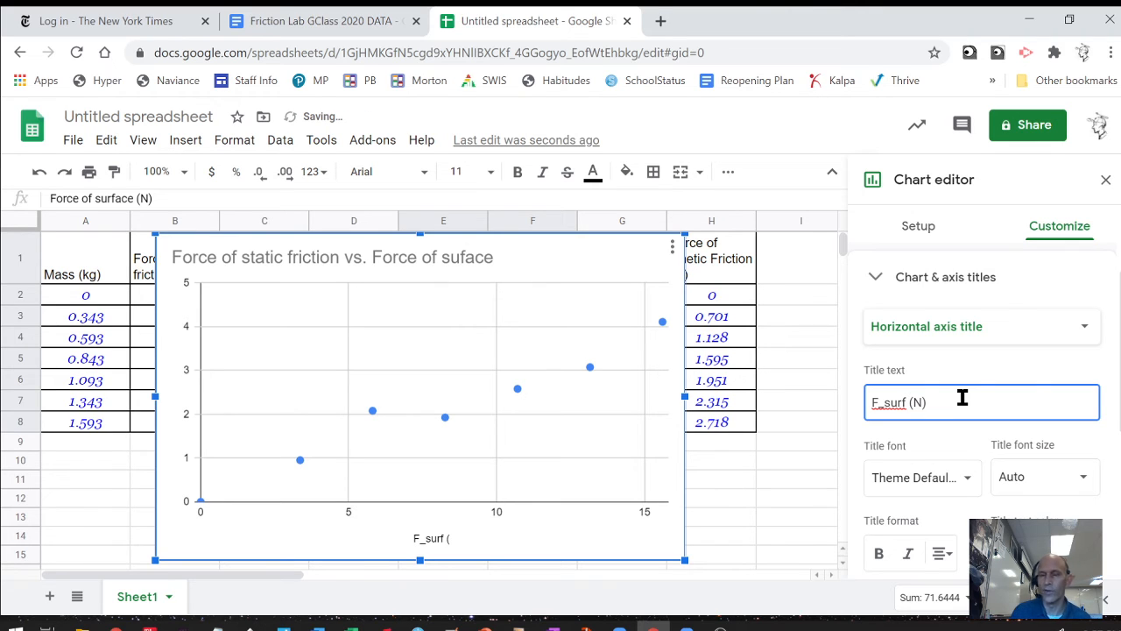
Title the vertical axis F_fs (N).
click(996, 340)
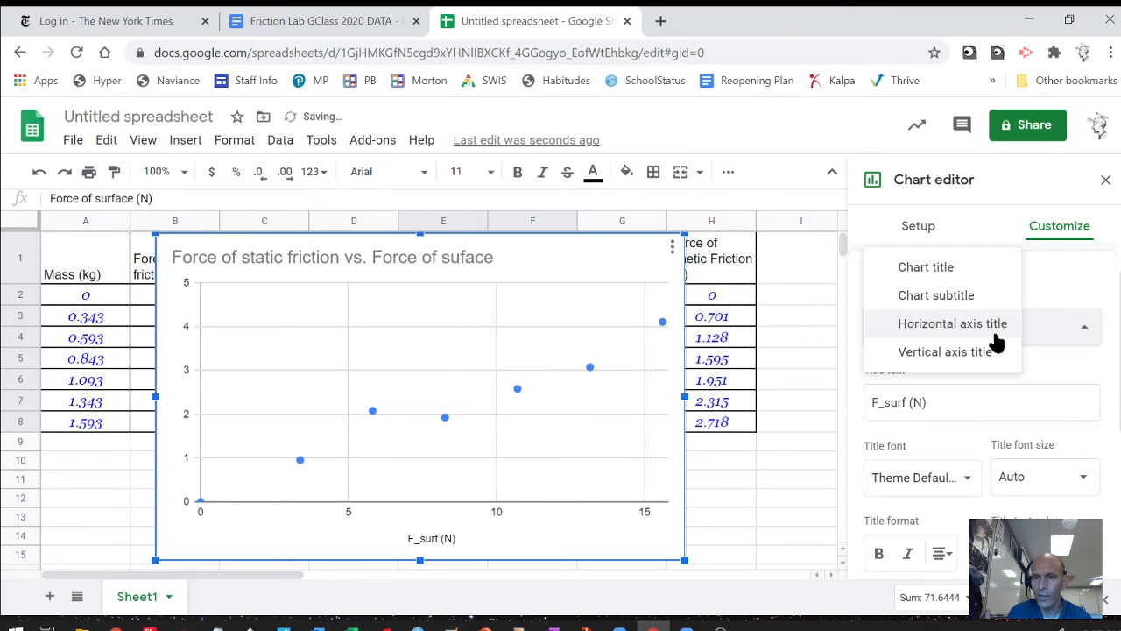
click(982, 354)
click(962, 398)
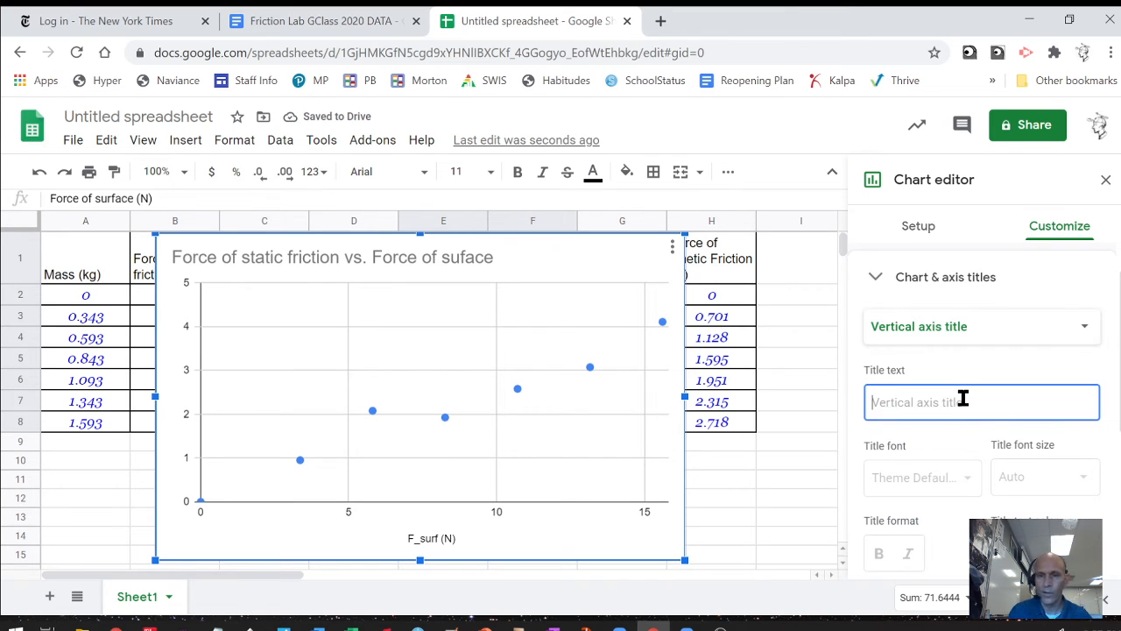
text(F_fs (N)
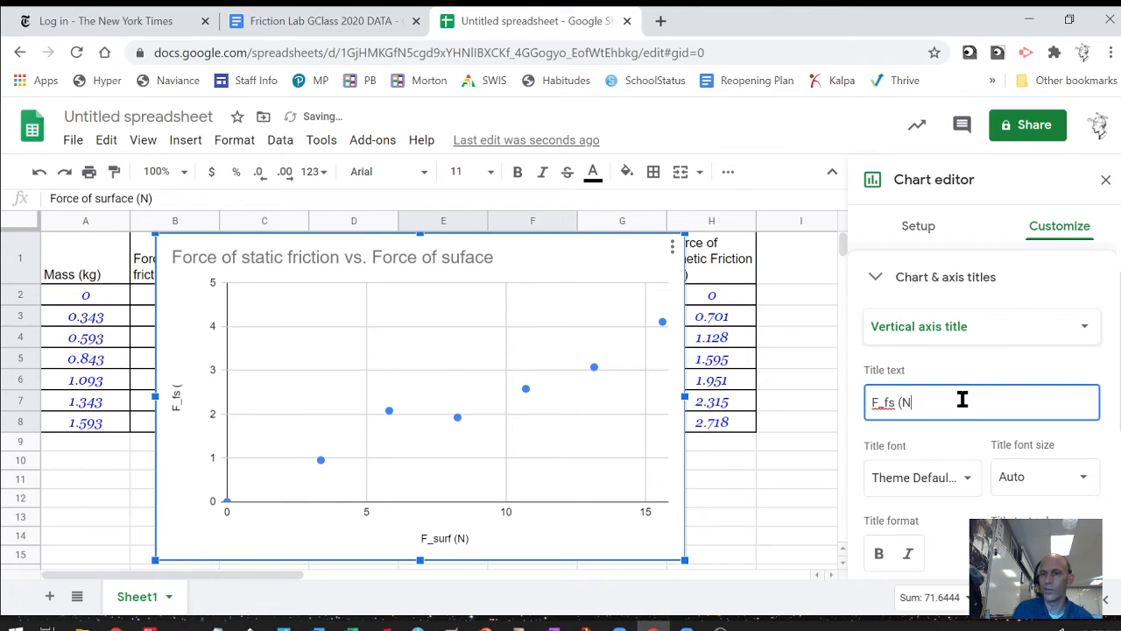
click(926, 465)
click(1009, 390)
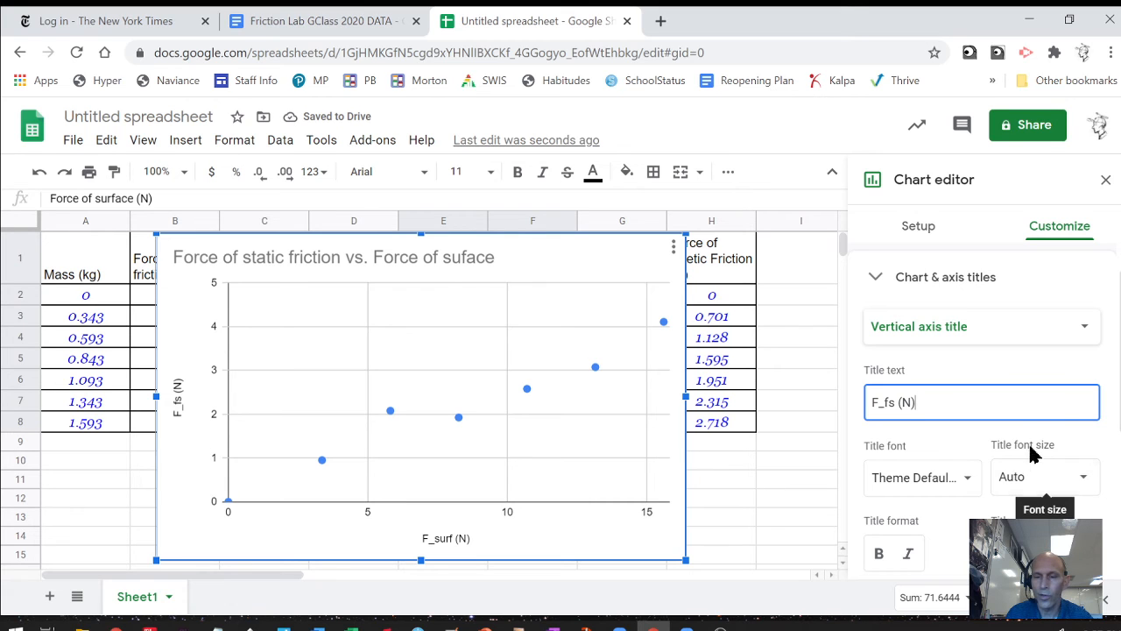
Add a linear trendline to the static friction series showing equation 0.24*x + 0.151 and R² = 0.957.
scroll(1043, 434, down, 3)
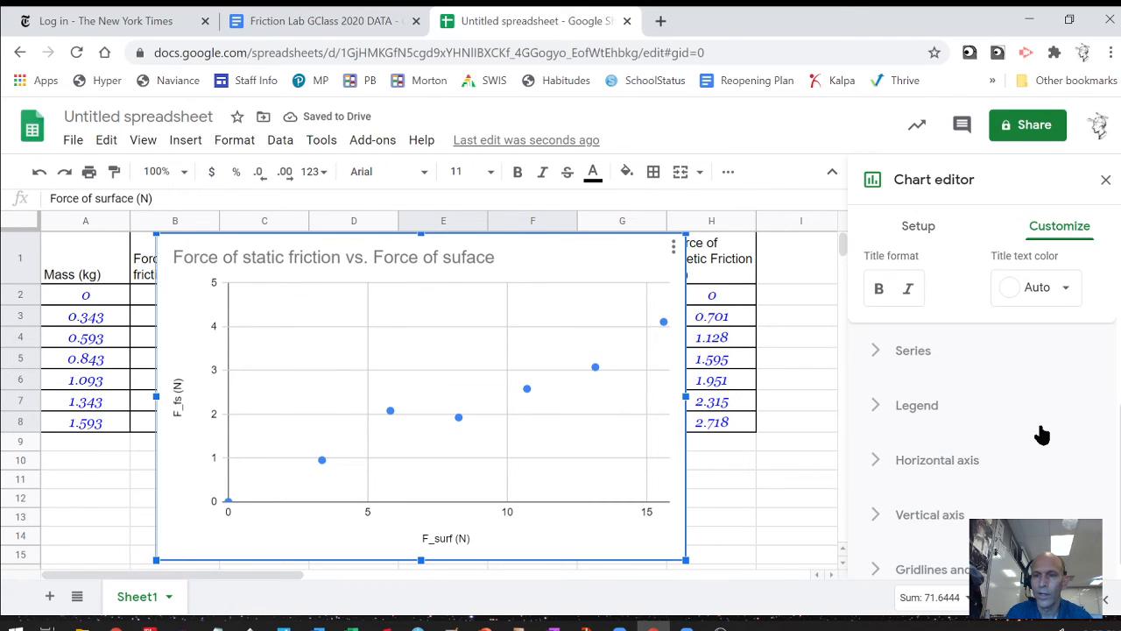
click(872, 354)
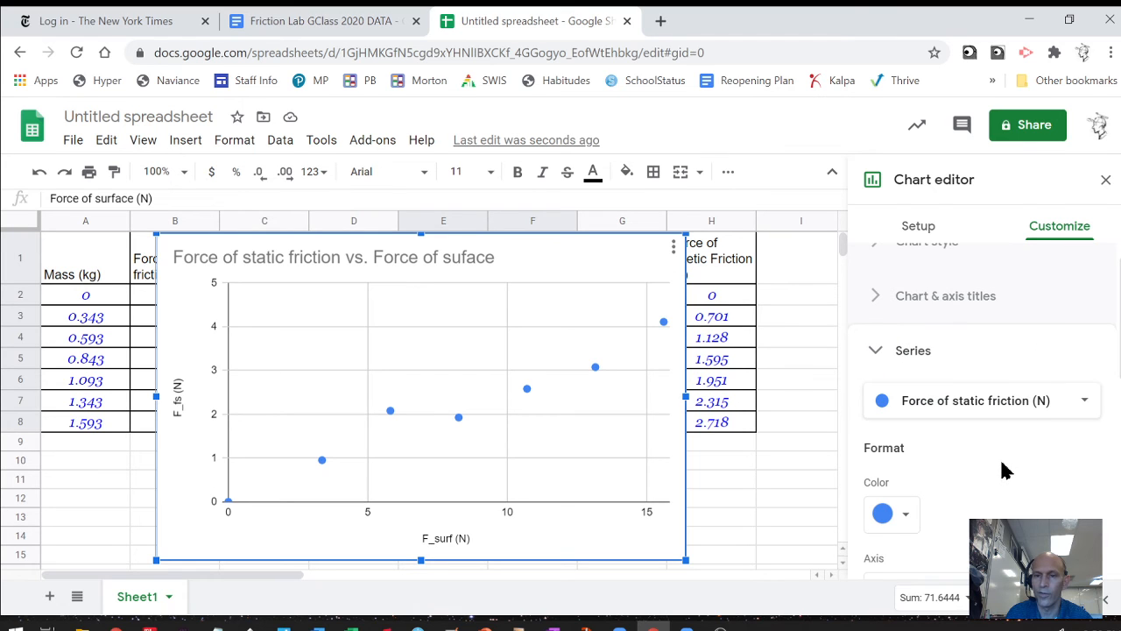
scroll(1005, 471, down, 2)
scroll(1005, 470, down, 2)
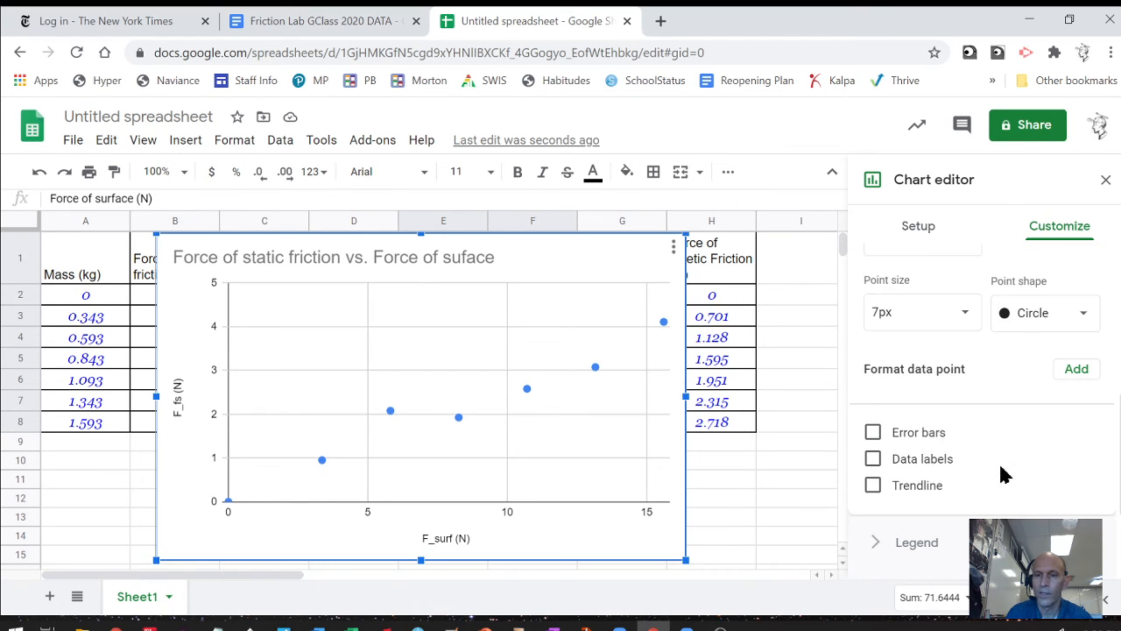
click(874, 487)
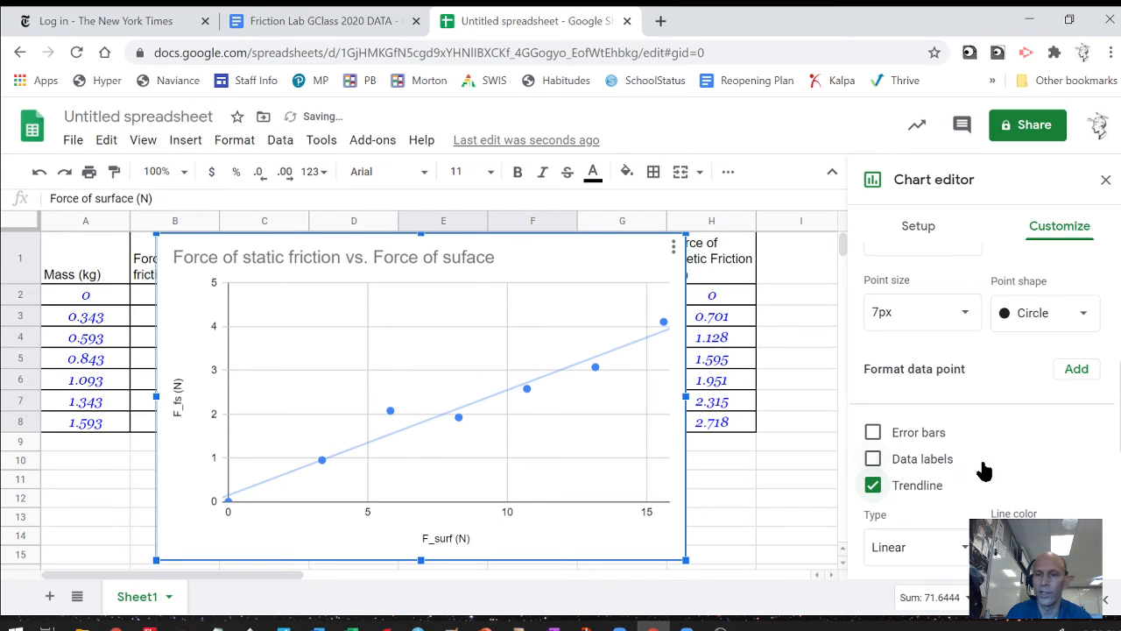
scroll(1005, 487, down, 2)
scroll(1005, 487, down, 2)
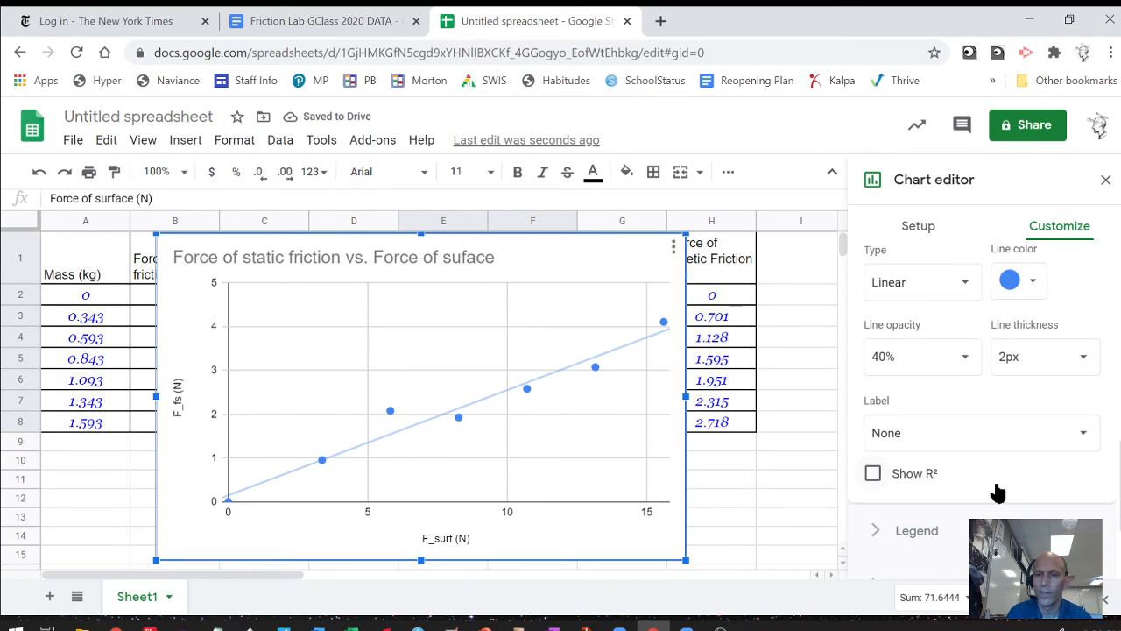
click(948, 441)
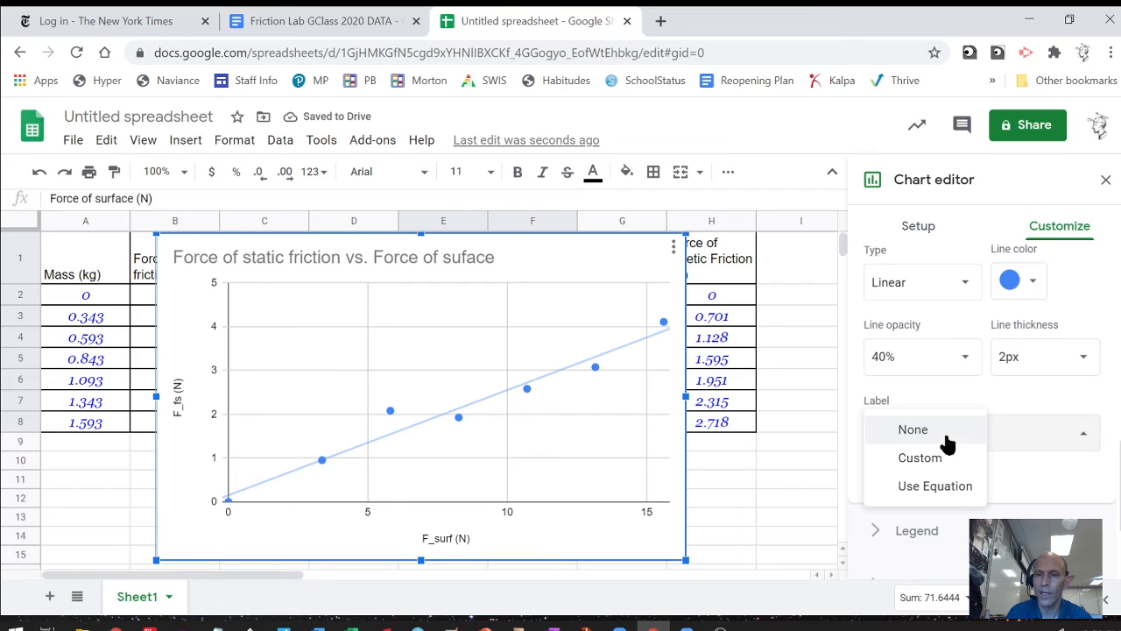
click(937, 486)
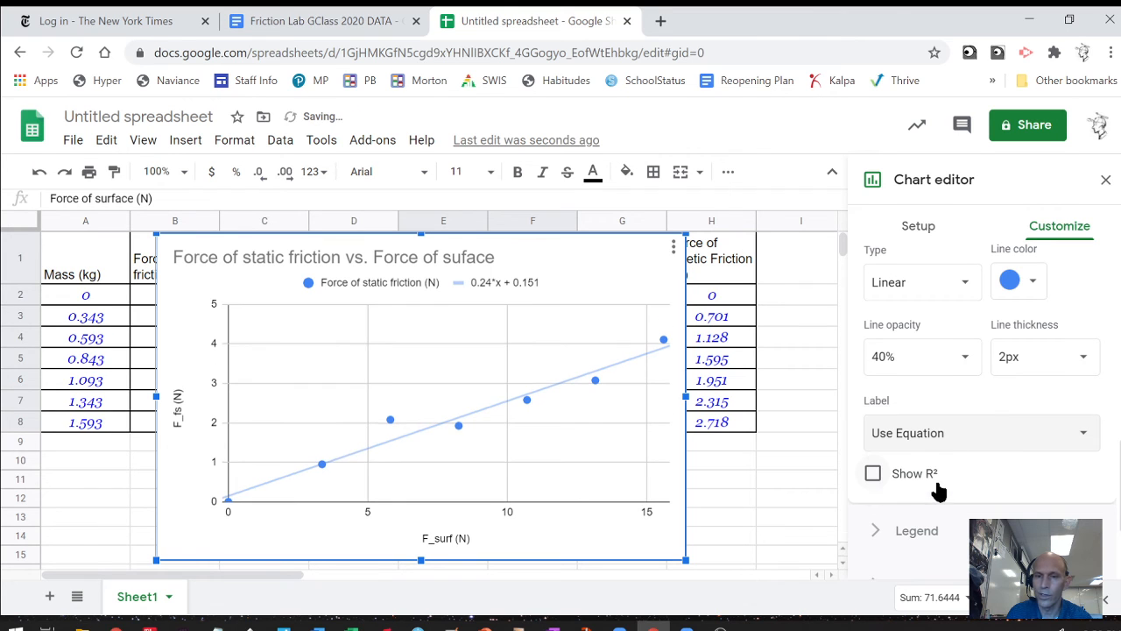
click(872, 477)
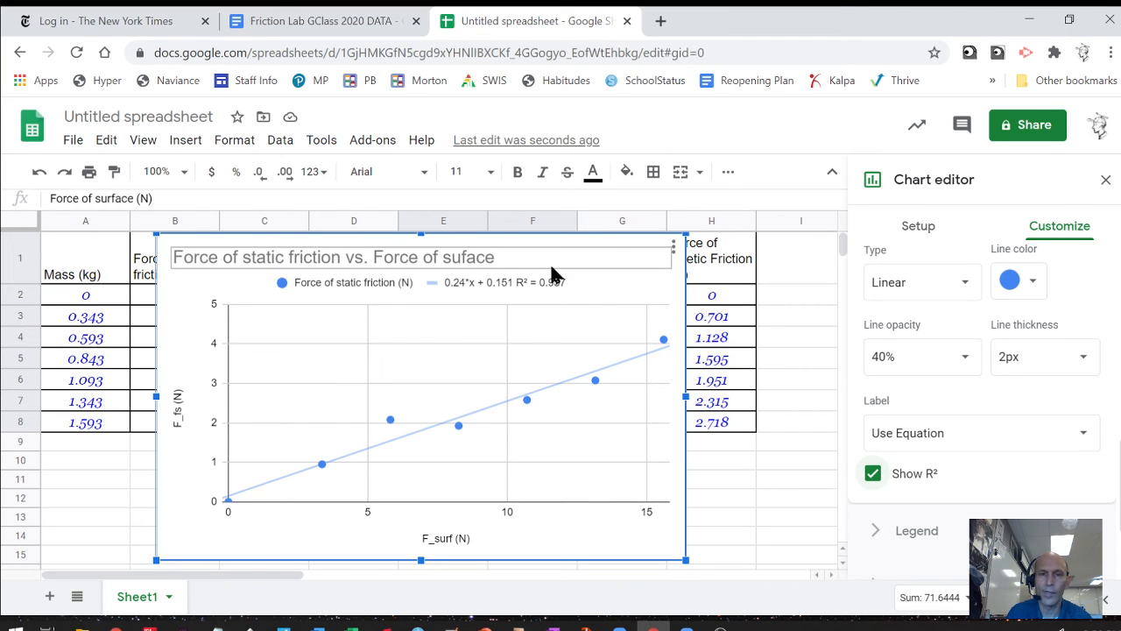
Move the static friction chart below the table and select the kinetic data G1:H8.
drag(552, 276, 372, 488)
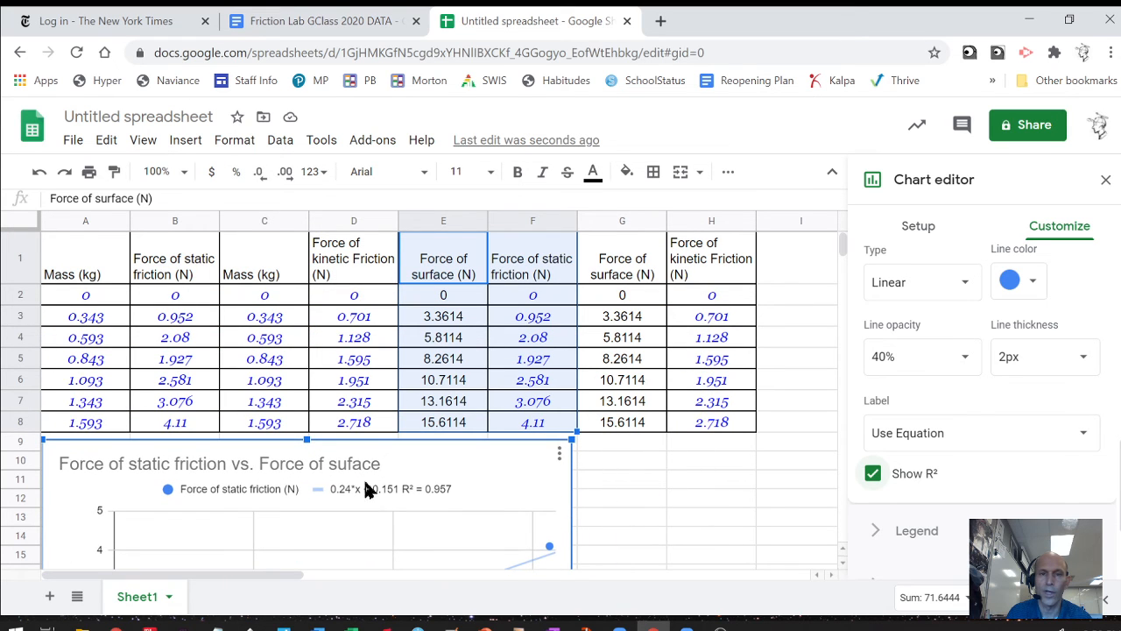
click(646, 325)
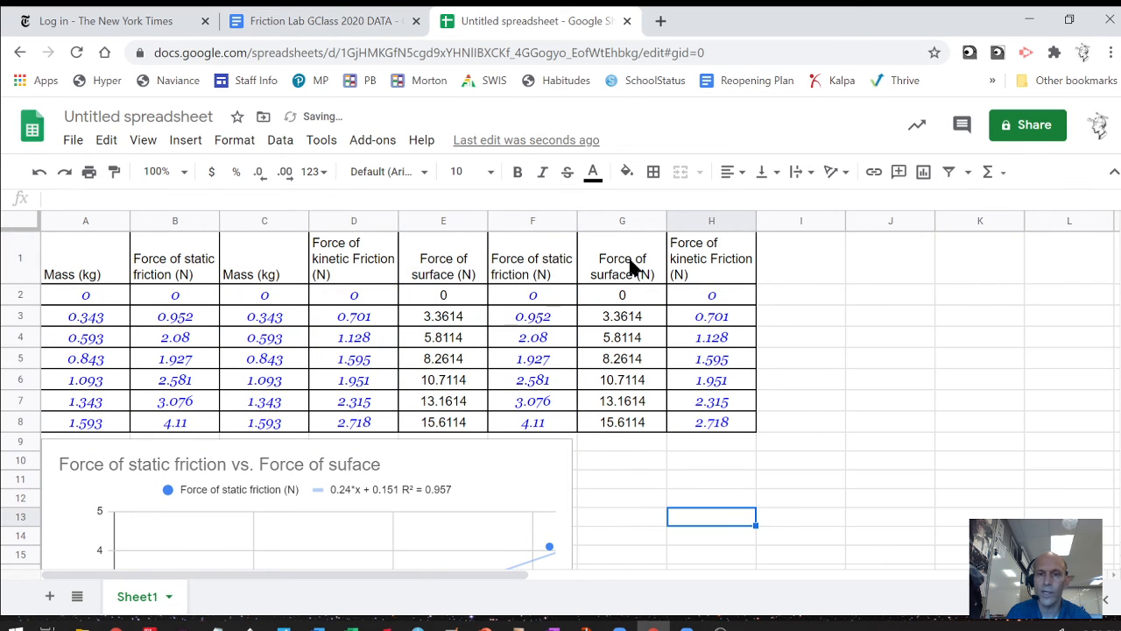
click(632, 268)
drag(679, 311, 746, 430)
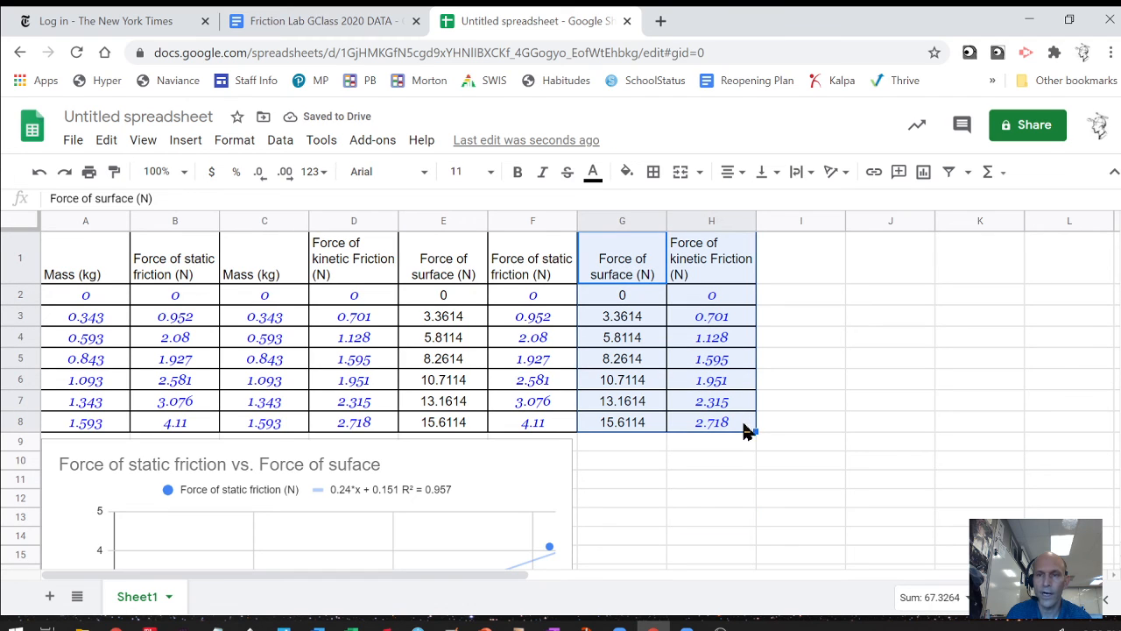
Insert a scatter chart from G1:H8, using column G as labels.
click(924, 172)
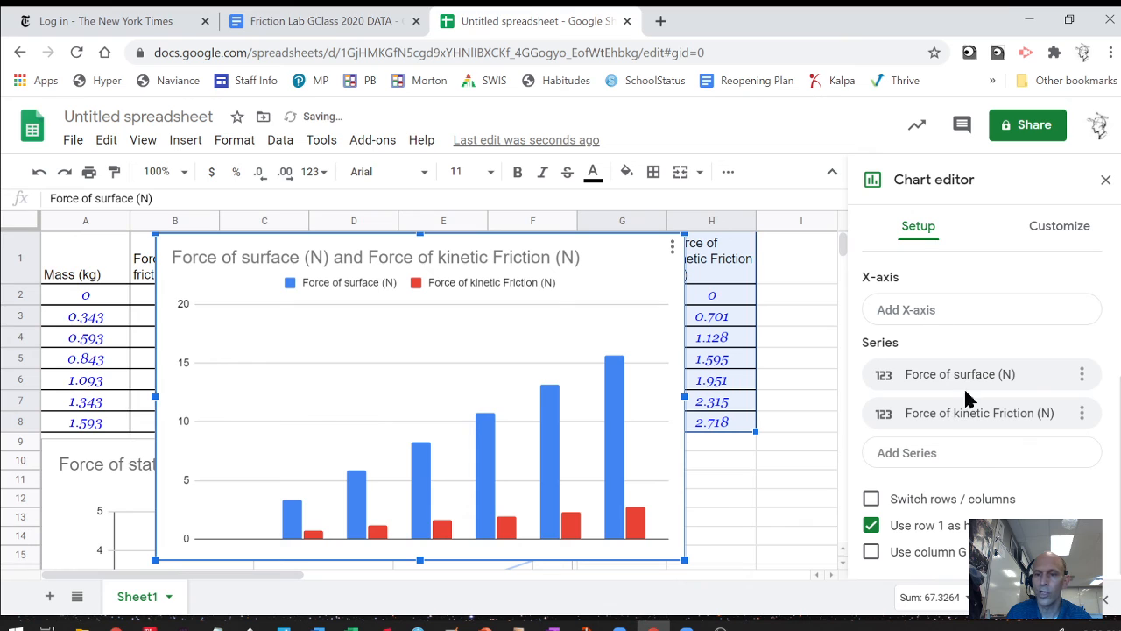
click(870, 552)
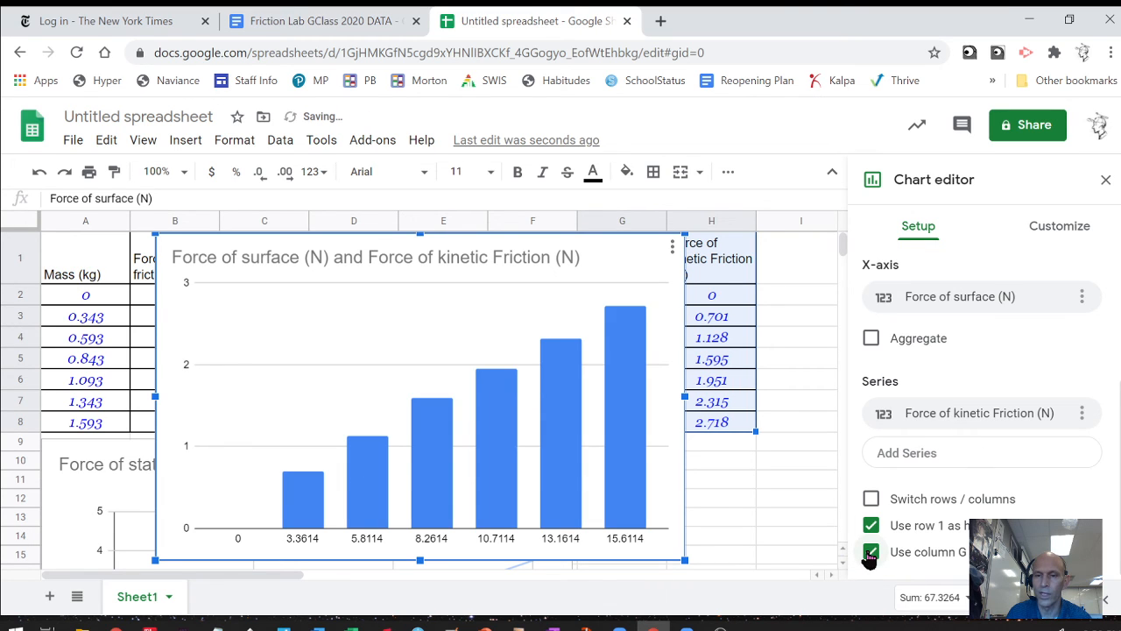
scroll(981, 368, up, 3)
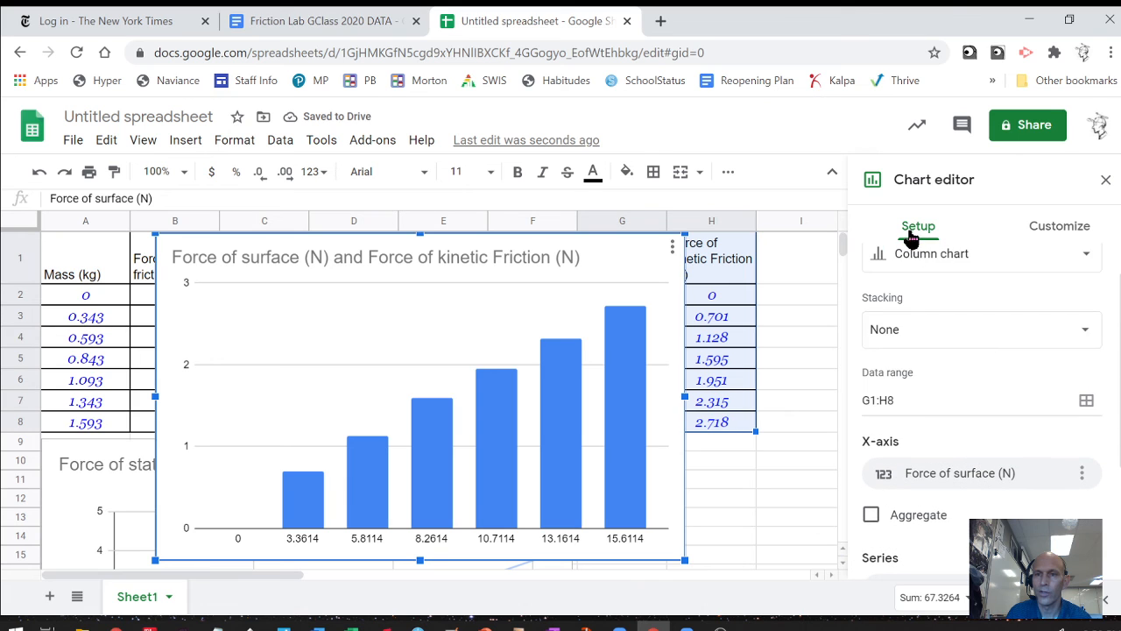
click(950, 261)
scroll(951, 462, down, 3)
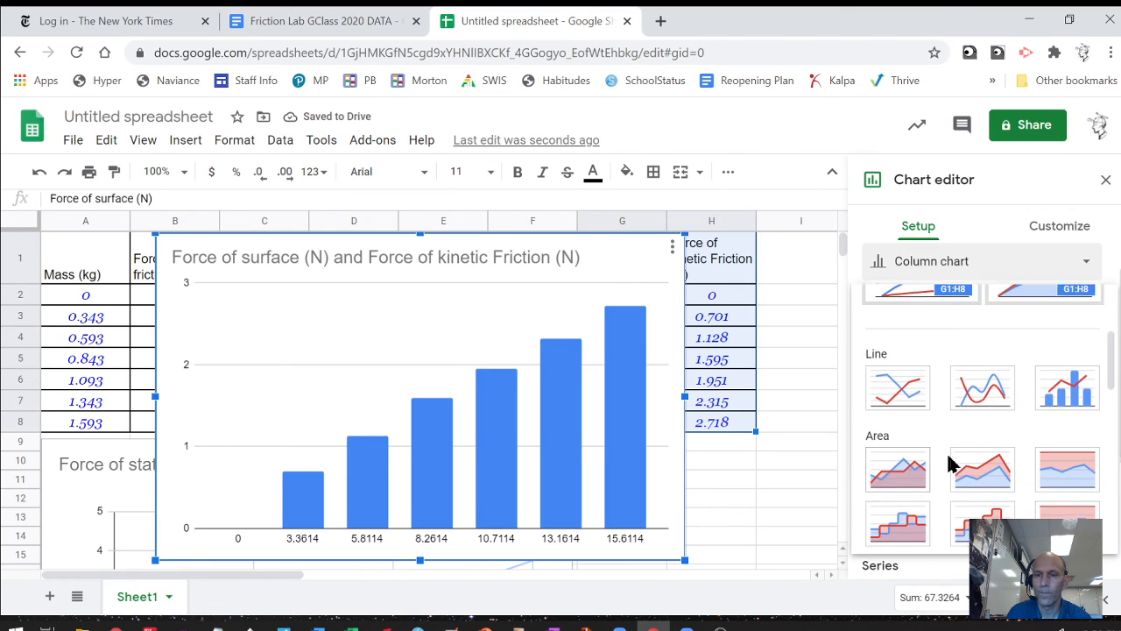
scroll(951, 462, down, 5)
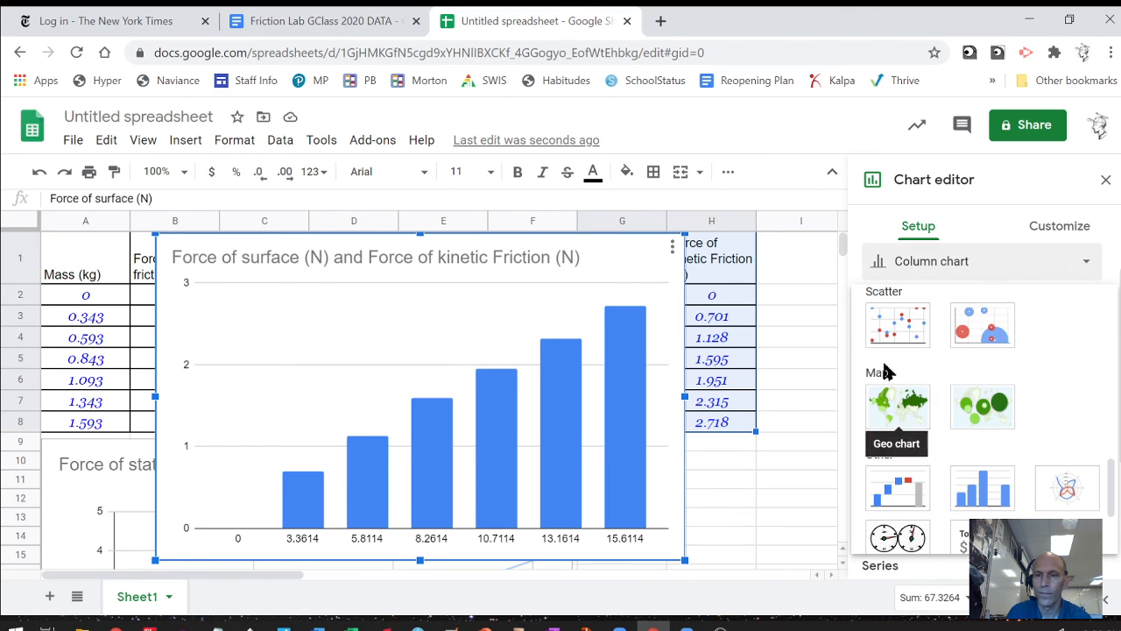
click(887, 323)
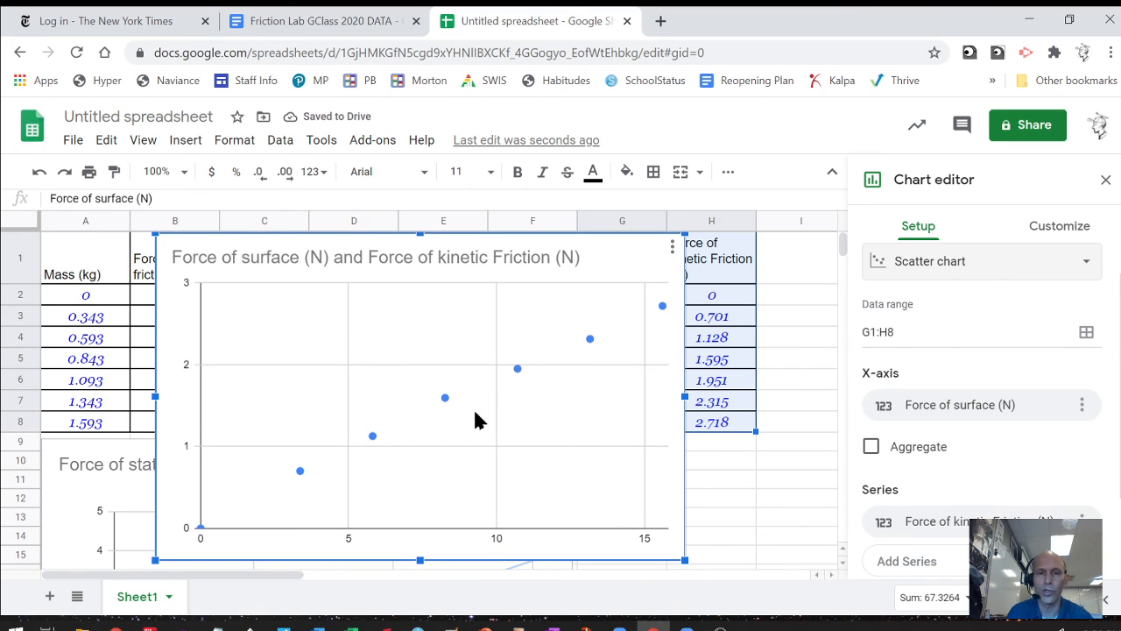
Add a trendline labelled 0.172*x + 0.0918 with R² = 0.996, and place the chart beside the static one.
click(445, 399)
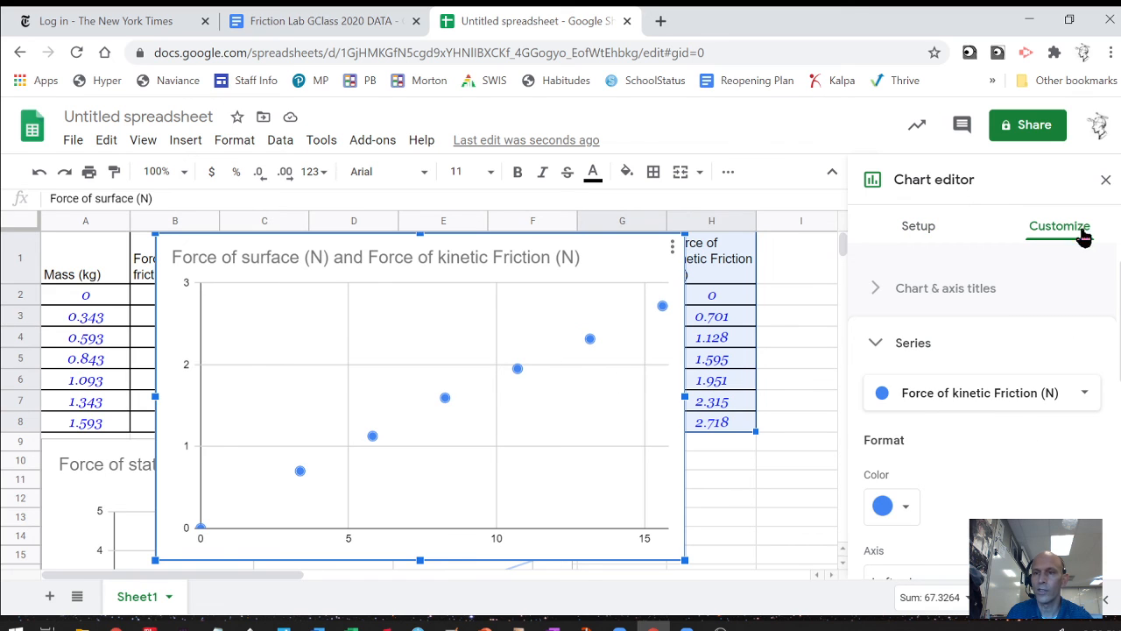
scroll(1029, 447, down, 4)
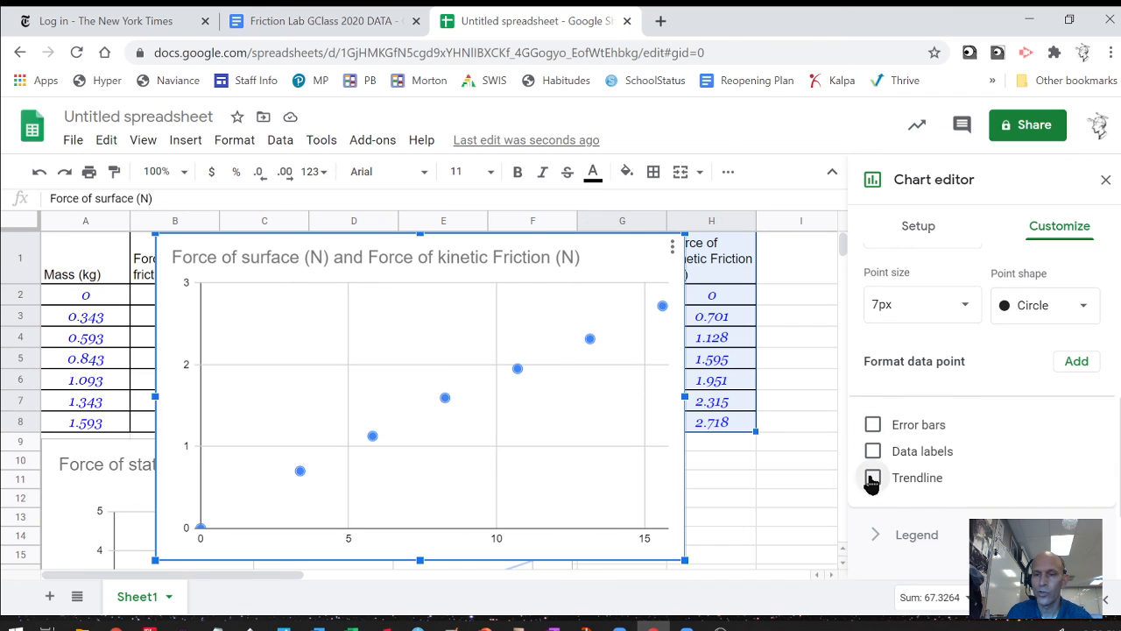
click(872, 477)
scroll(941, 486, down, 3)
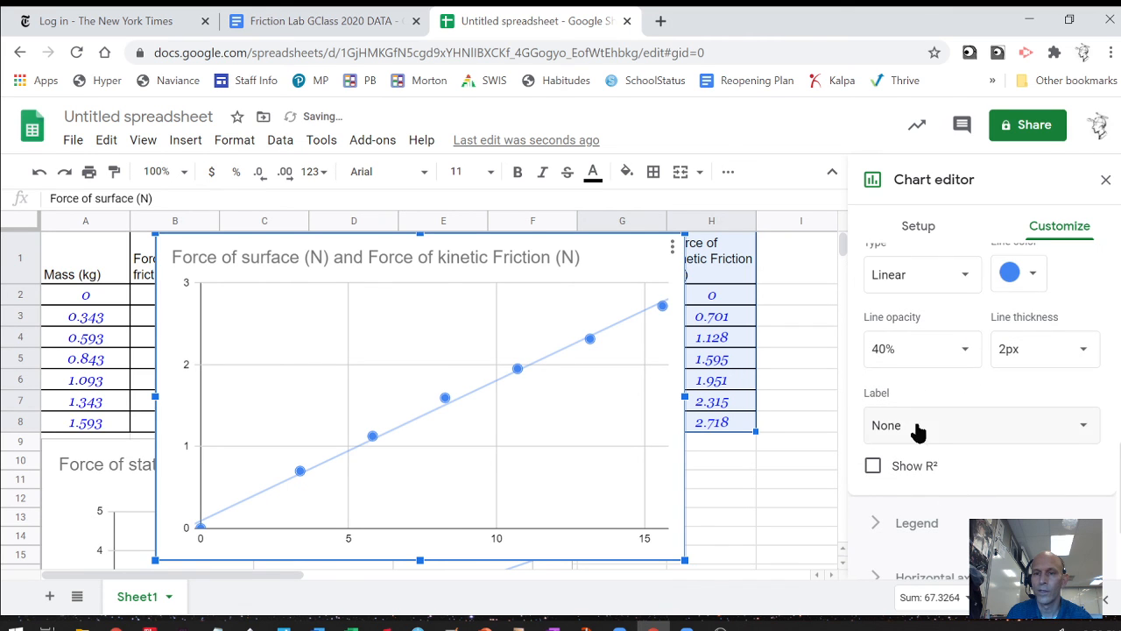
click(917, 428)
click(930, 482)
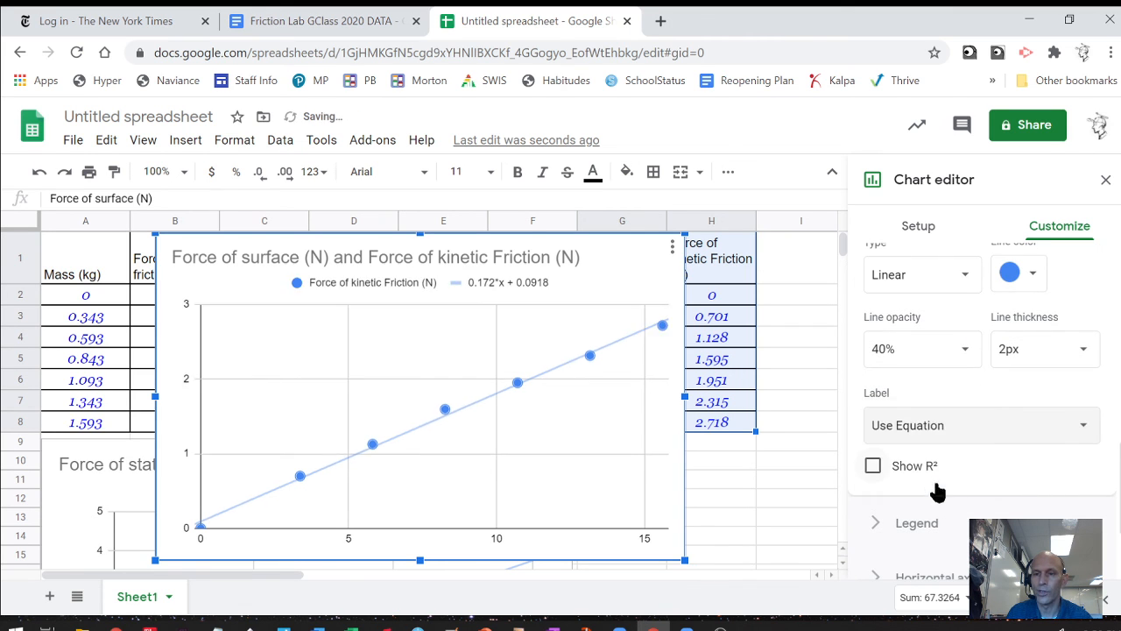
click(874, 467)
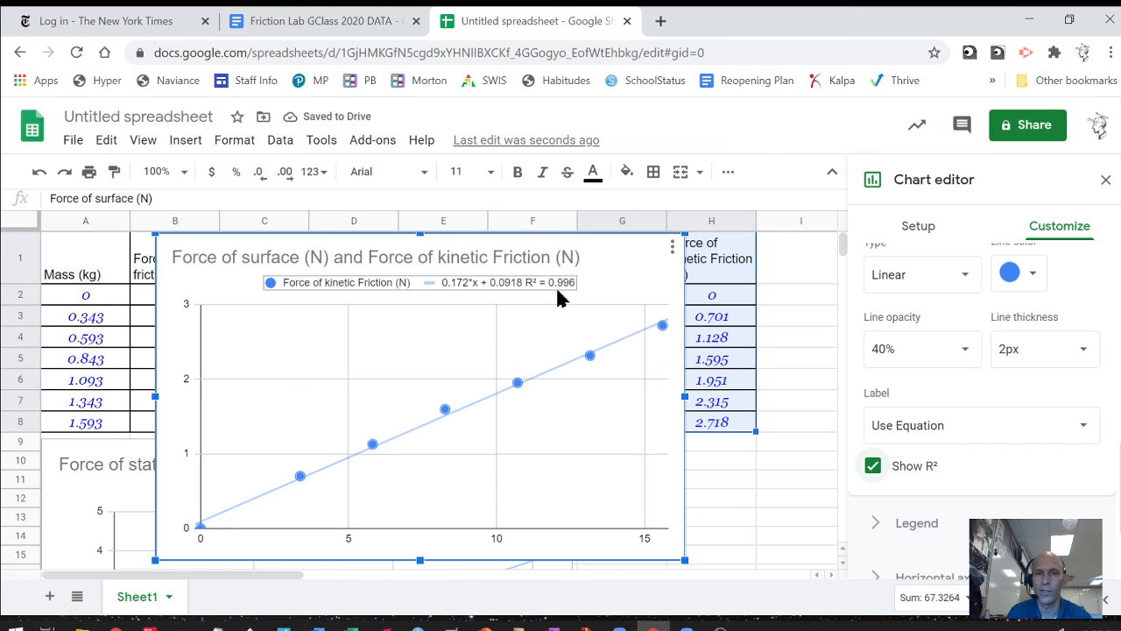
drag(647, 265, 1055, 460)
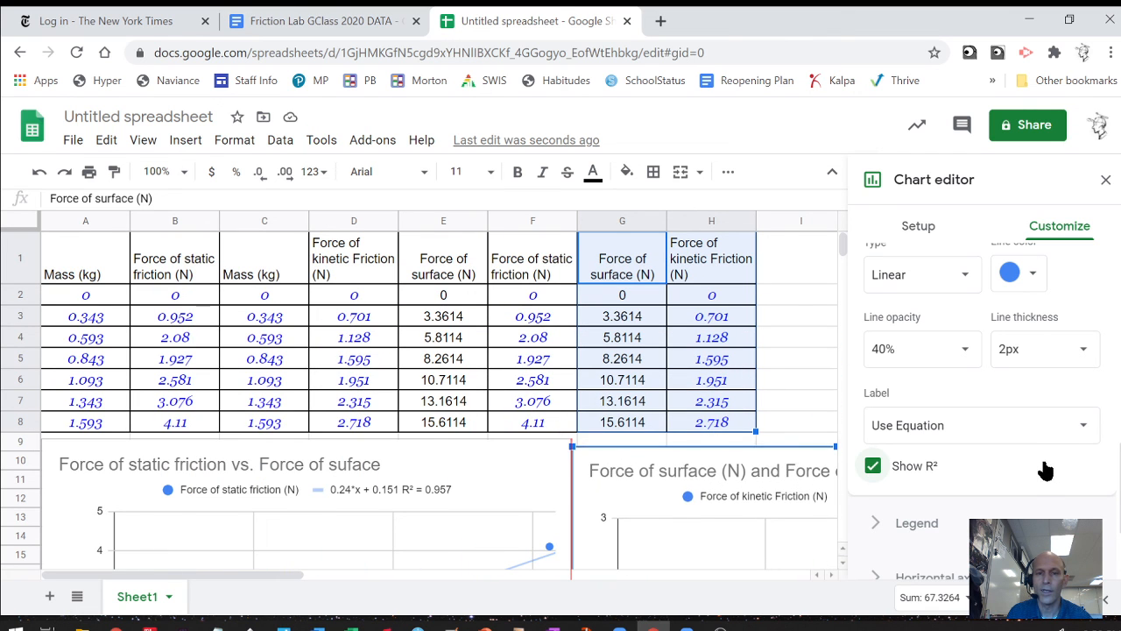